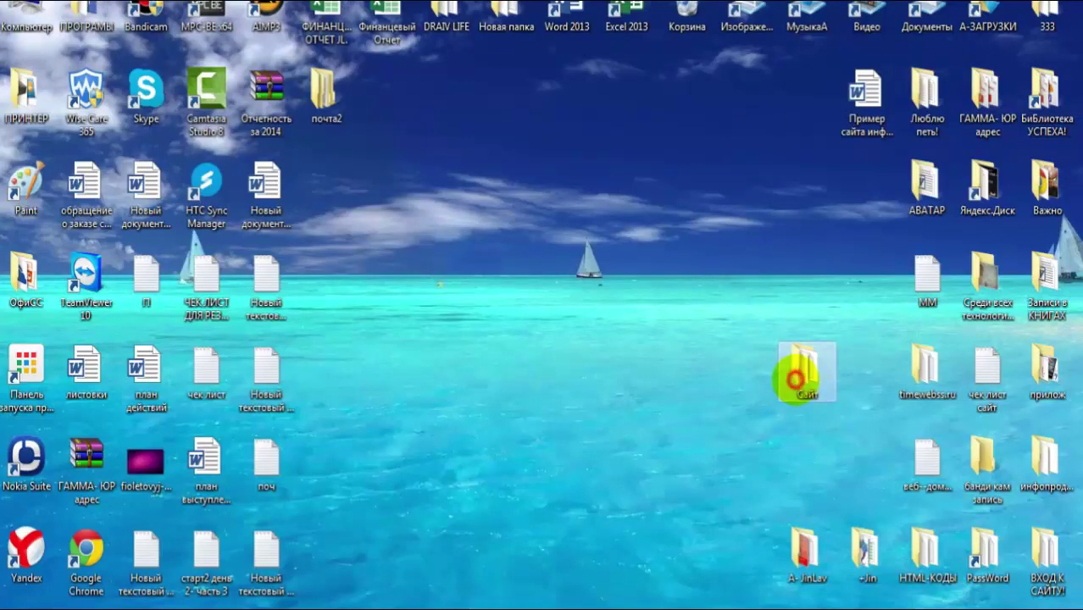
Open the text file "логин и пароль для входа в ТАЙМВЕБ" in the таймвеб subfolder of the desktop folder Сайт
double_click(797, 378)
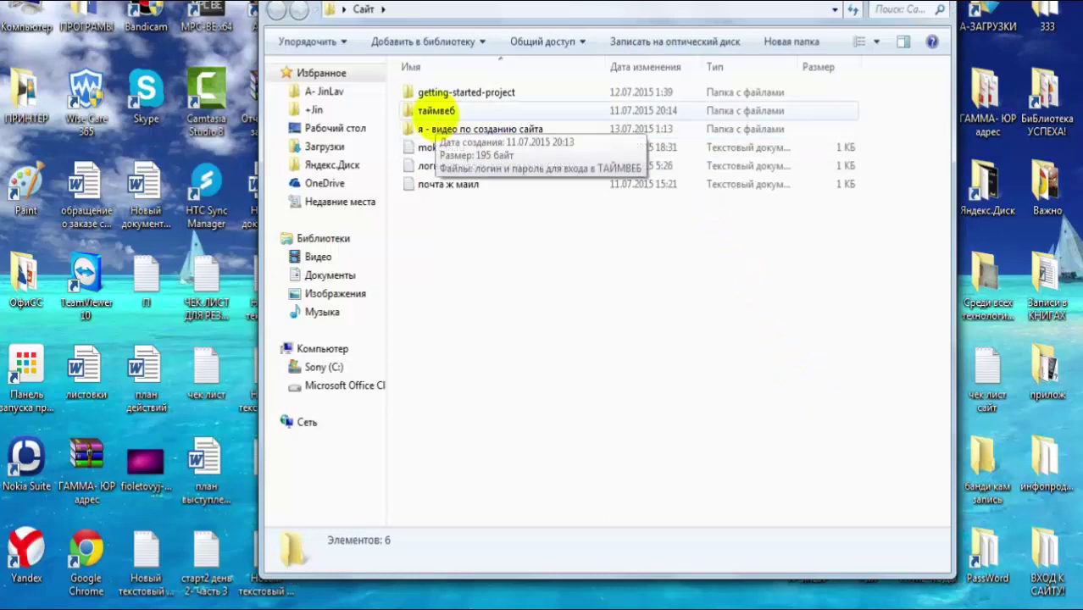
double_click(437, 110)
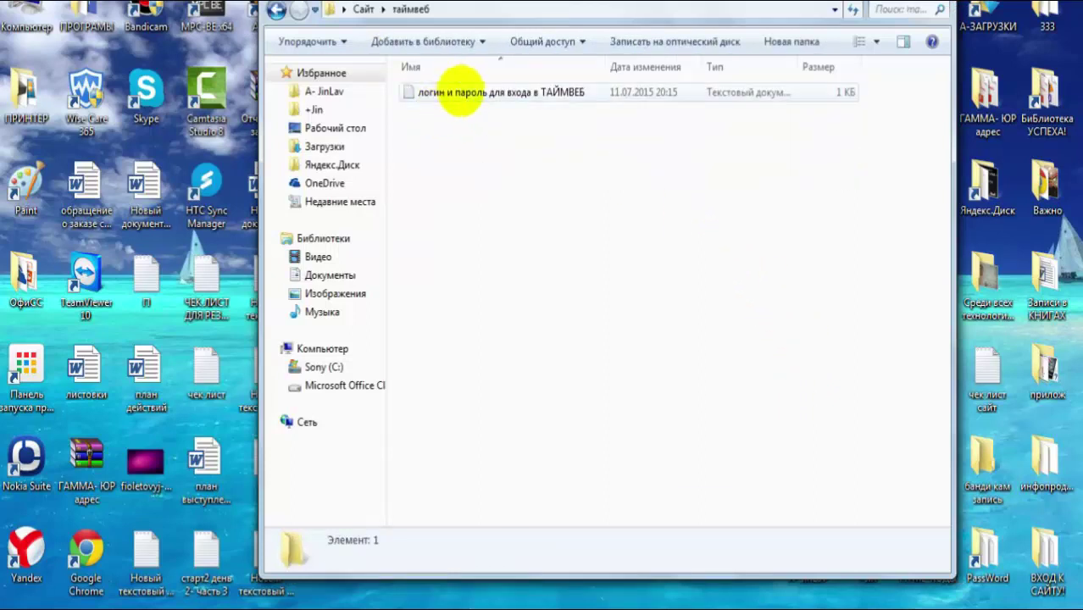
double_click(457, 92)
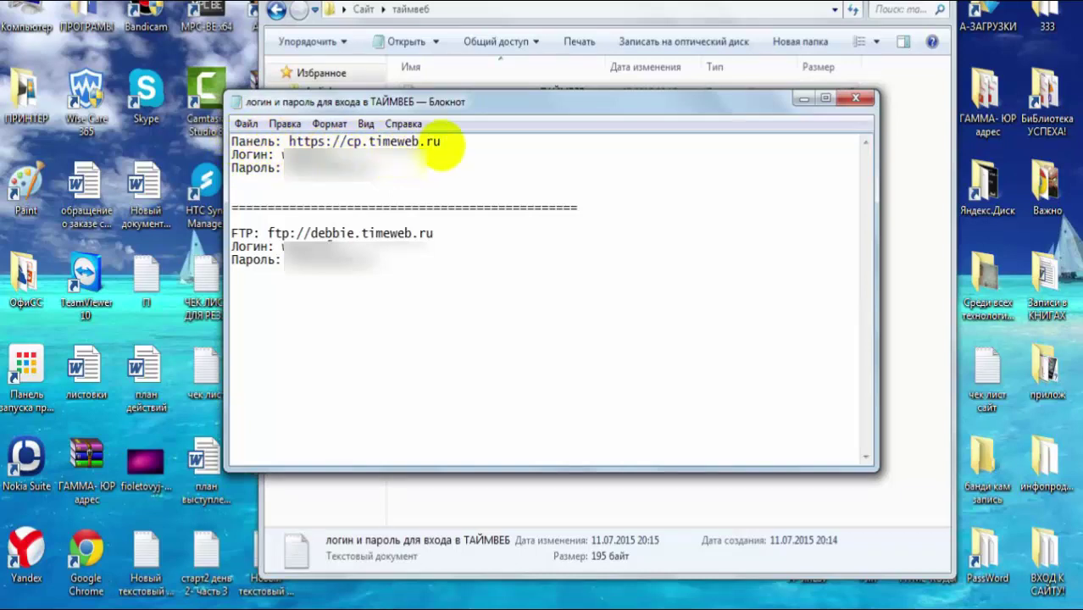
drag(441, 142, 294, 143)
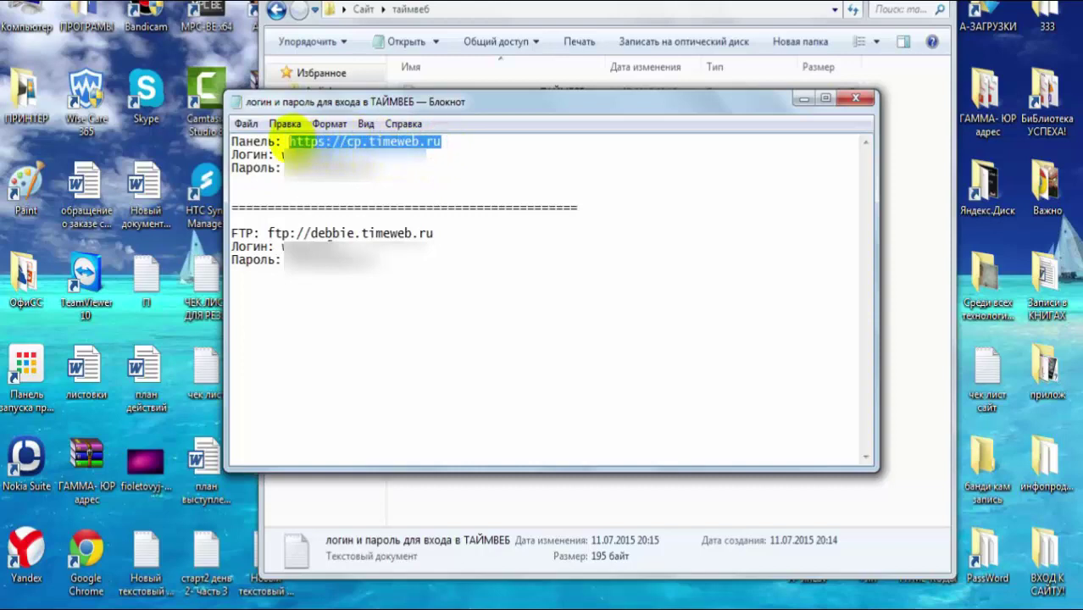
right_click(295, 142)
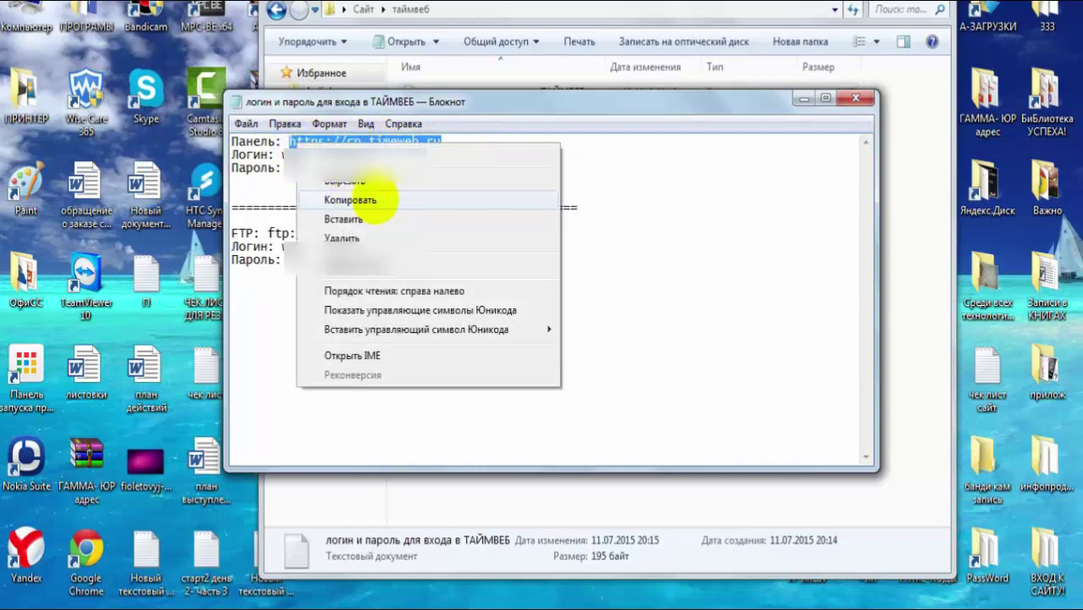
click(374, 199)
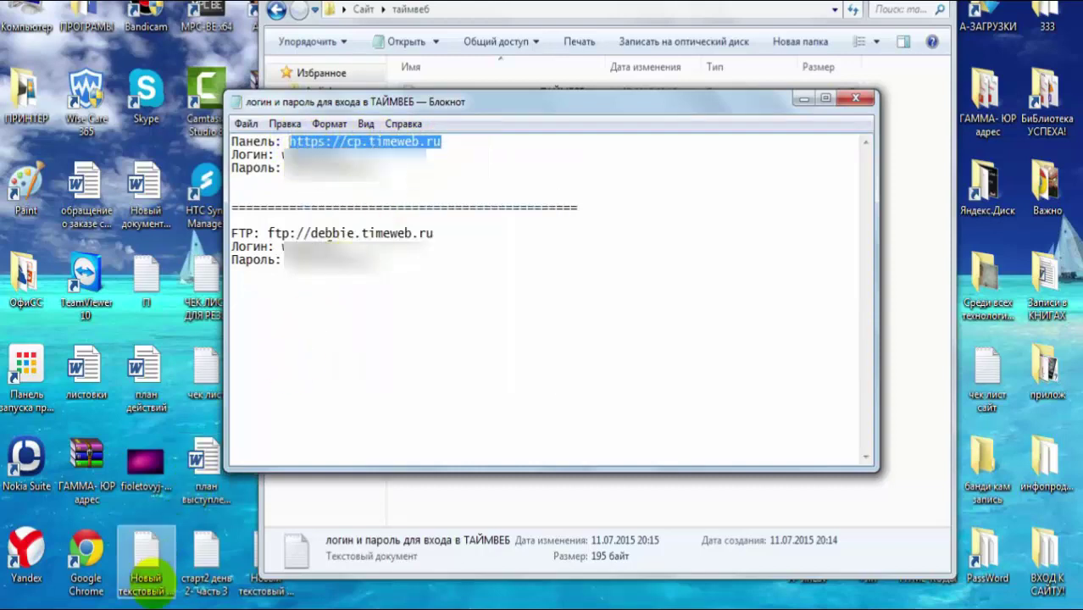
click(187, 609)
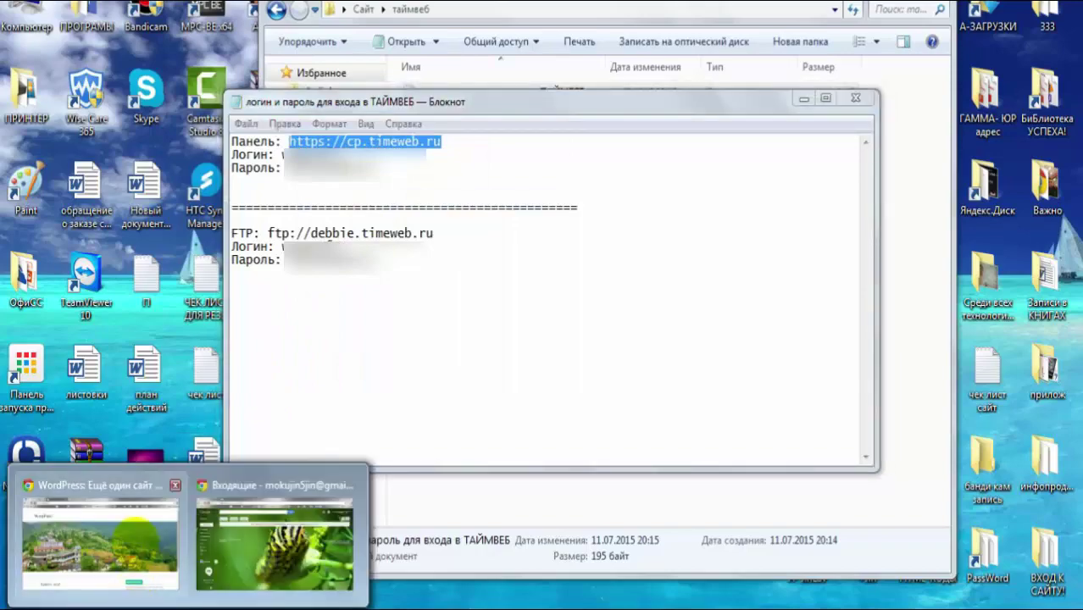
click(133, 543)
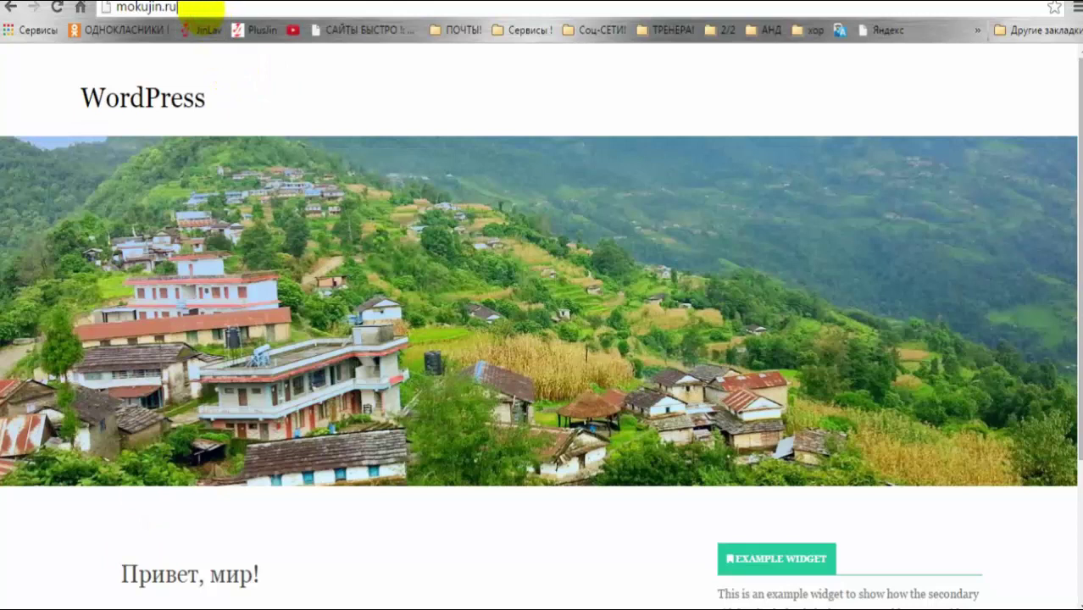
click(116, 8)
right_click(151, 10)
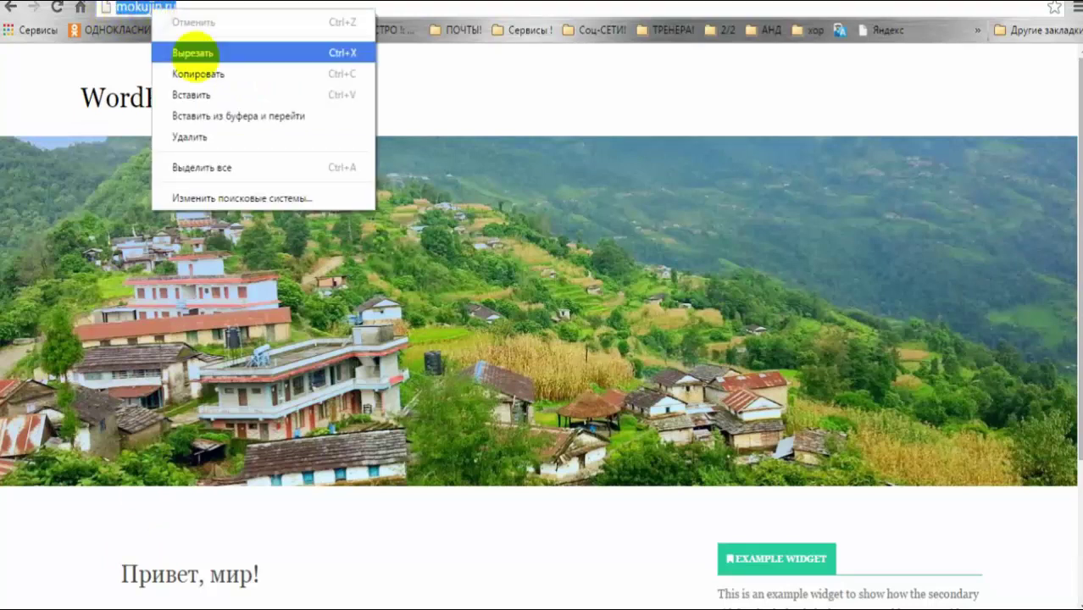
click(176, 97)
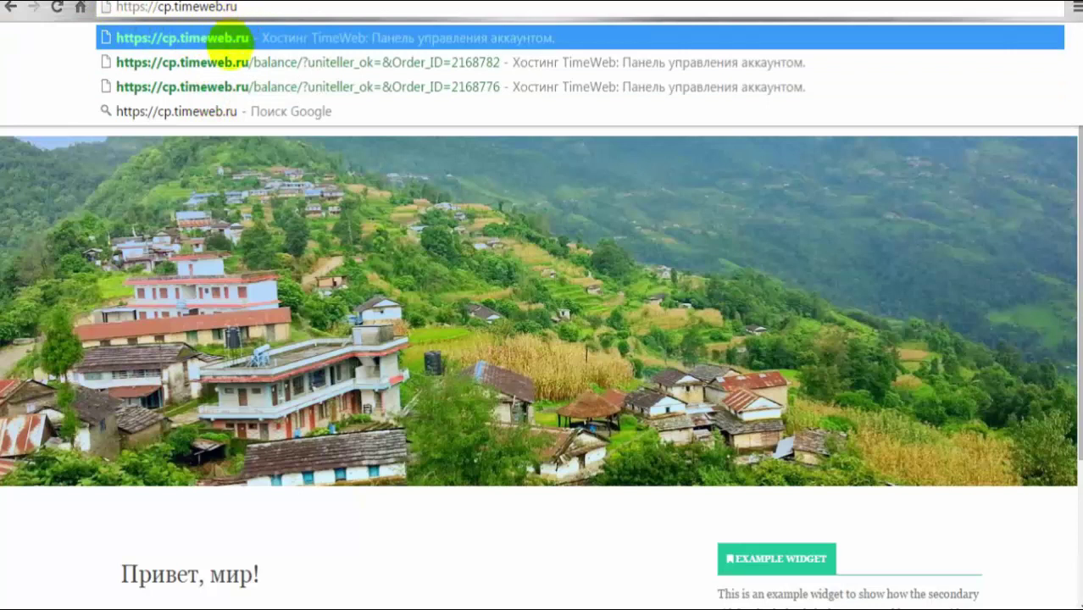
key(Return)
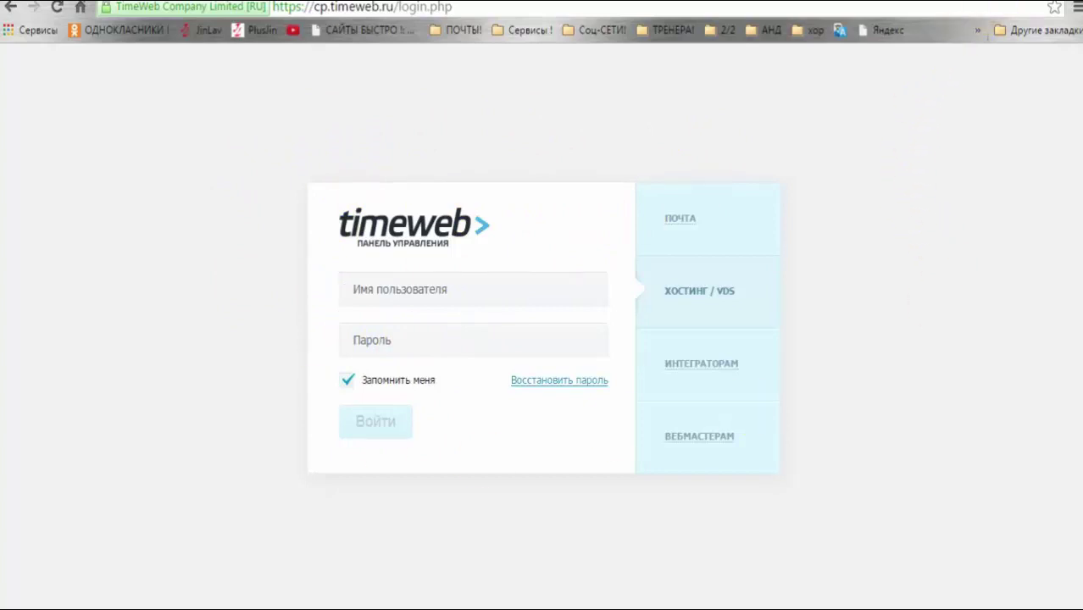
Copy the control panel login from the note and paste it into the user name field of the Timeweb sign-in form
click(1054, 7)
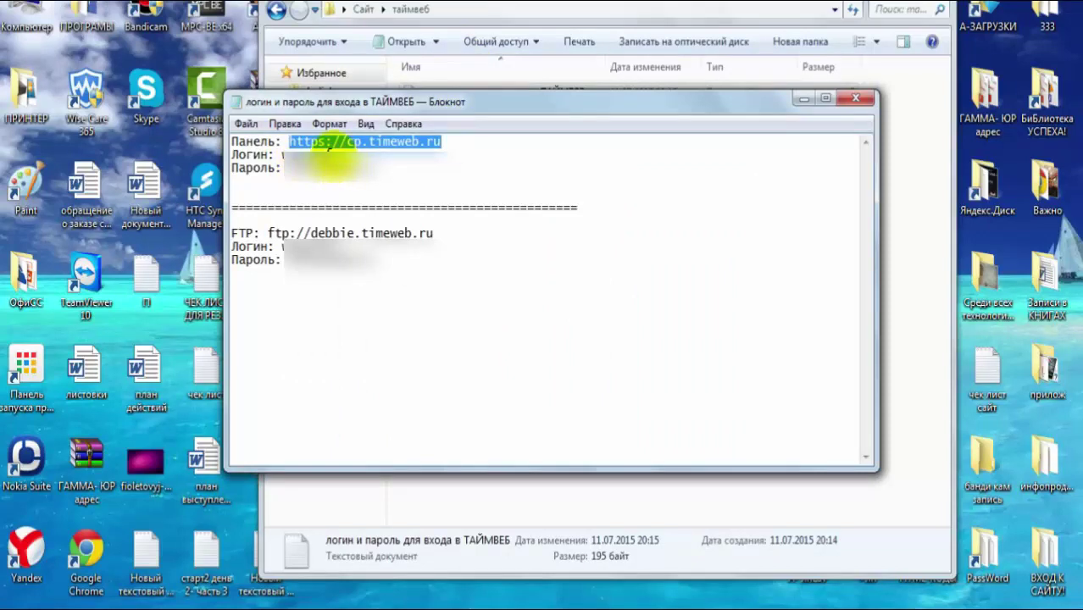
click(327, 144)
right_click(282, 153)
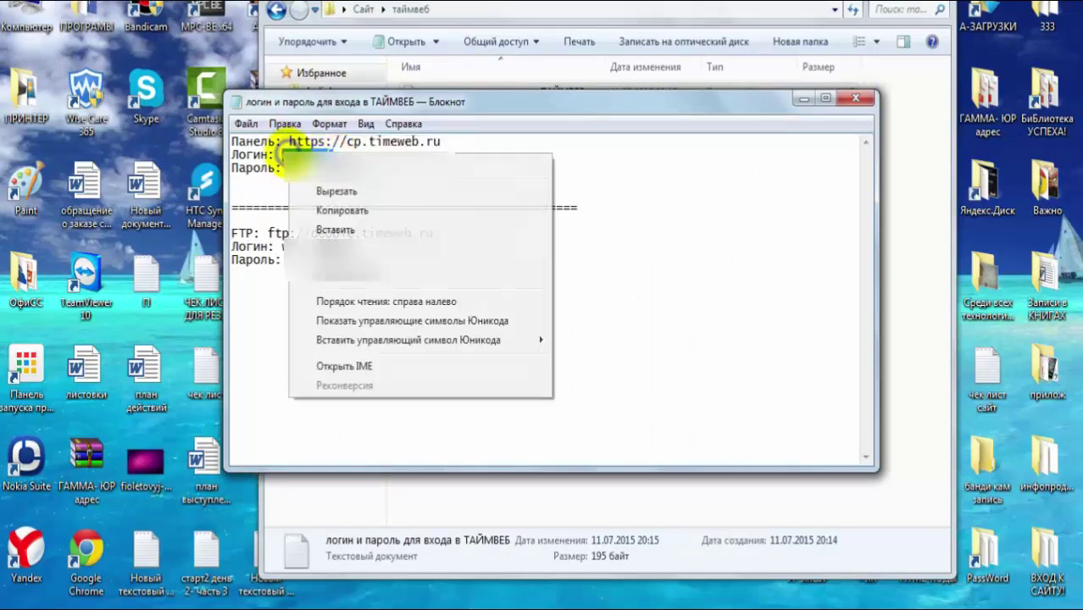
click(355, 207)
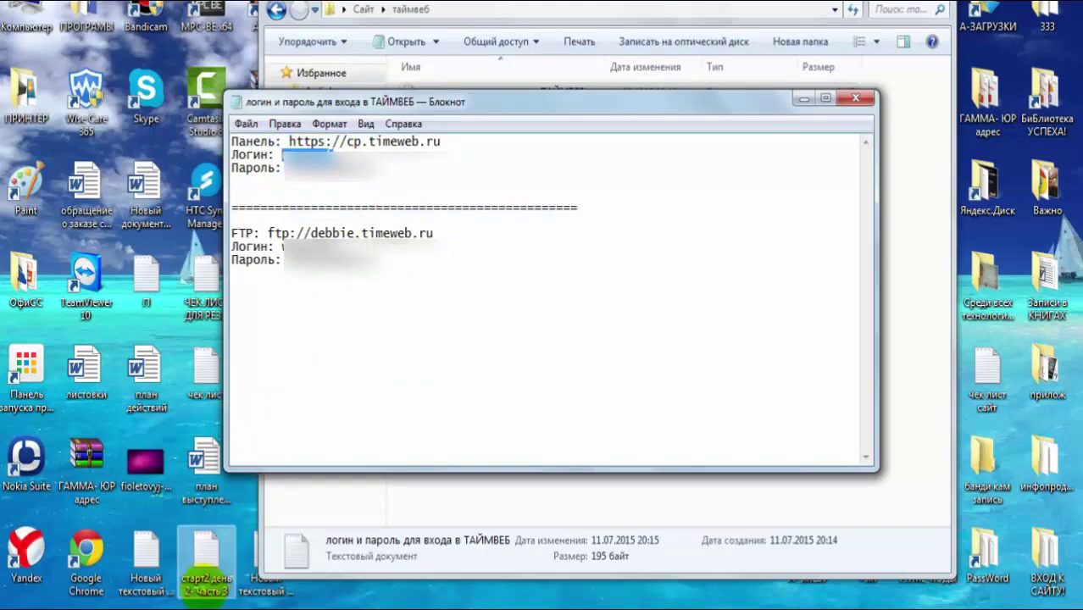
click(193, 603)
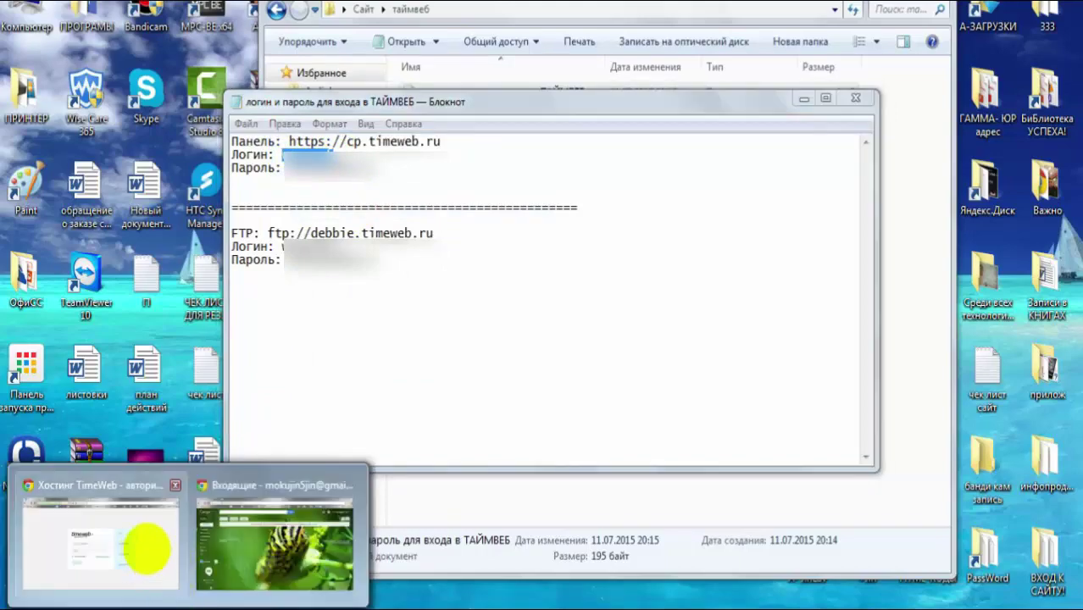
click(145, 545)
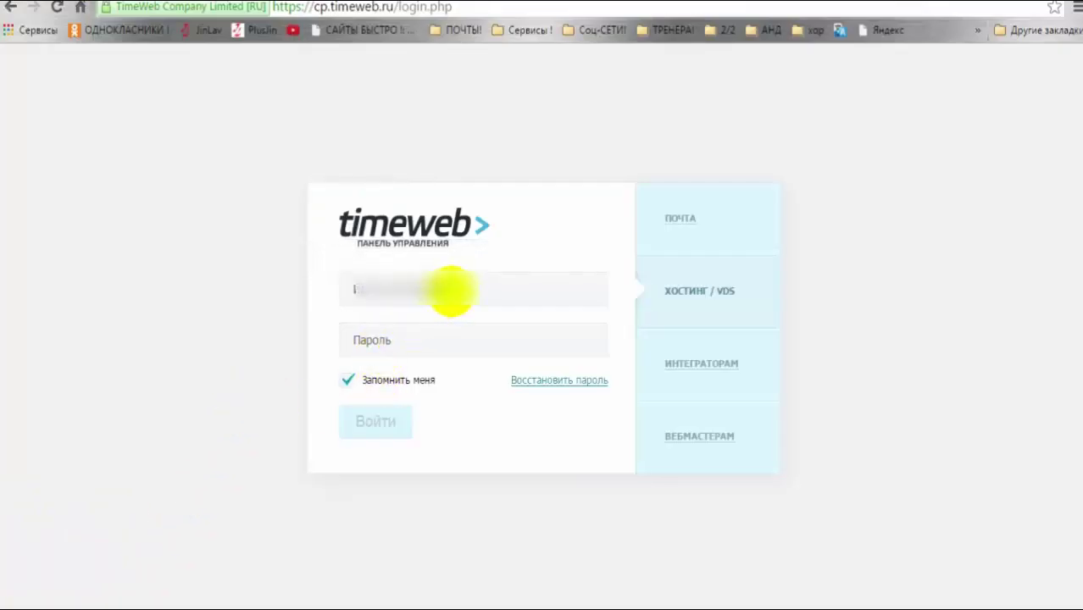
click(451, 290)
right_click(386, 288)
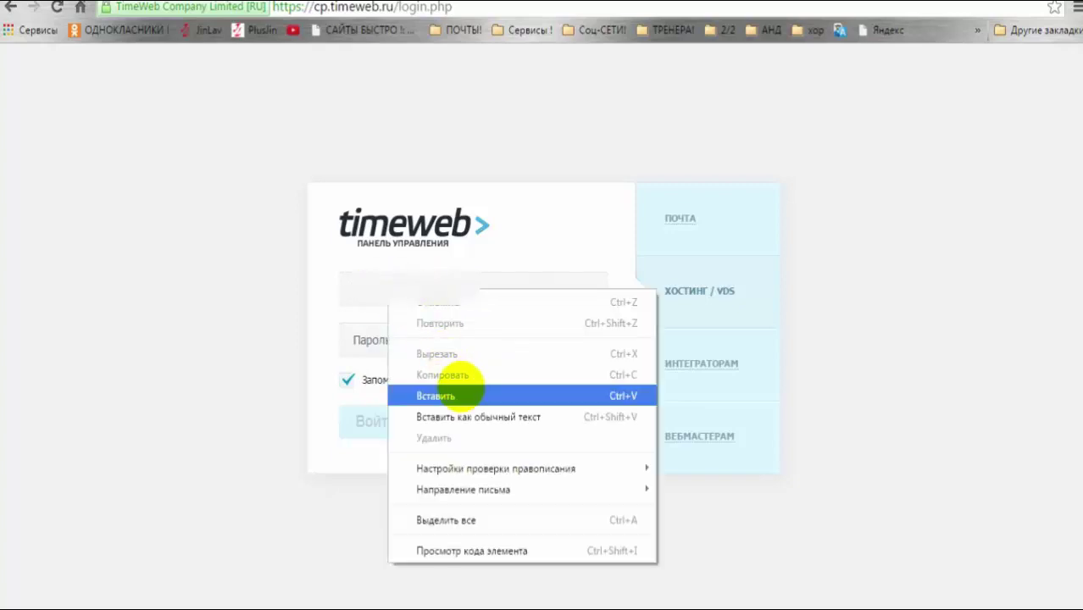
click(458, 393)
Copy the control panel password from the note and paste it into the password field of the Timeweb sign-in form
click(407, 339)
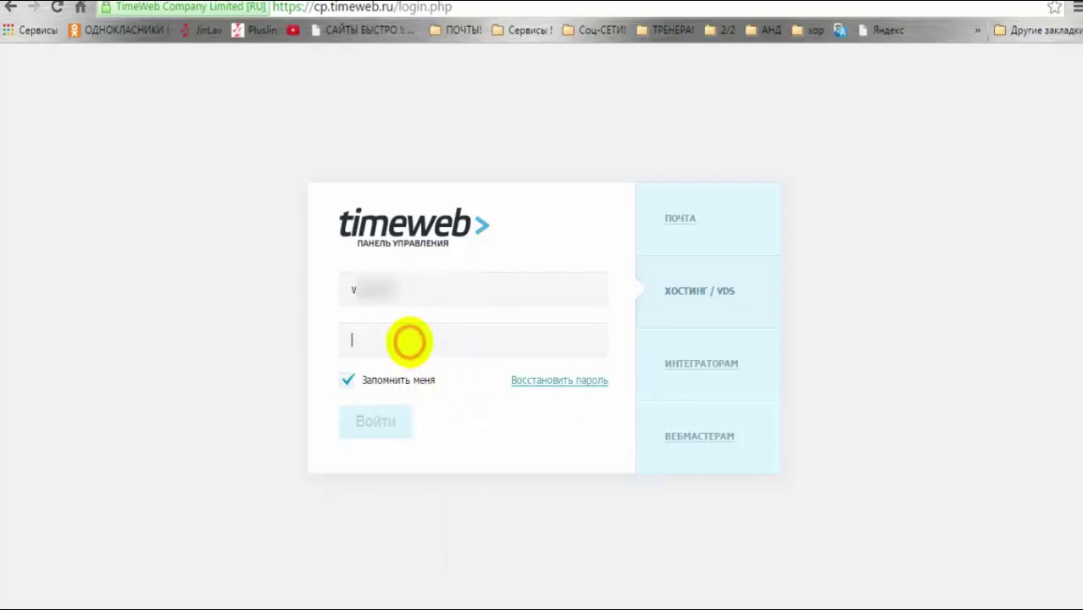
click(1001, 6)
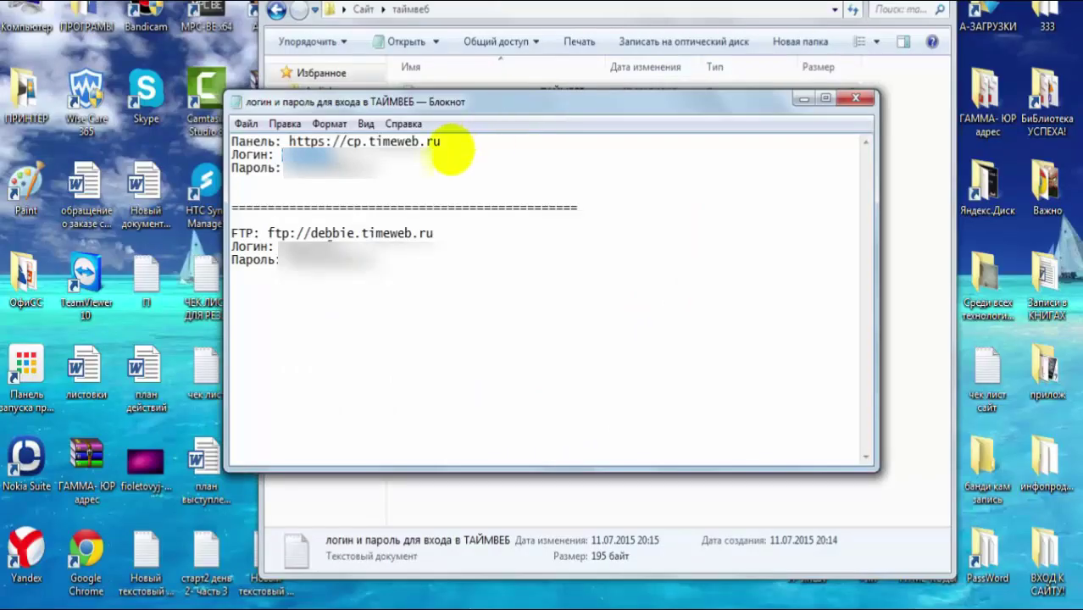
drag(375, 168, 284, 170)
right_click(288, 172)
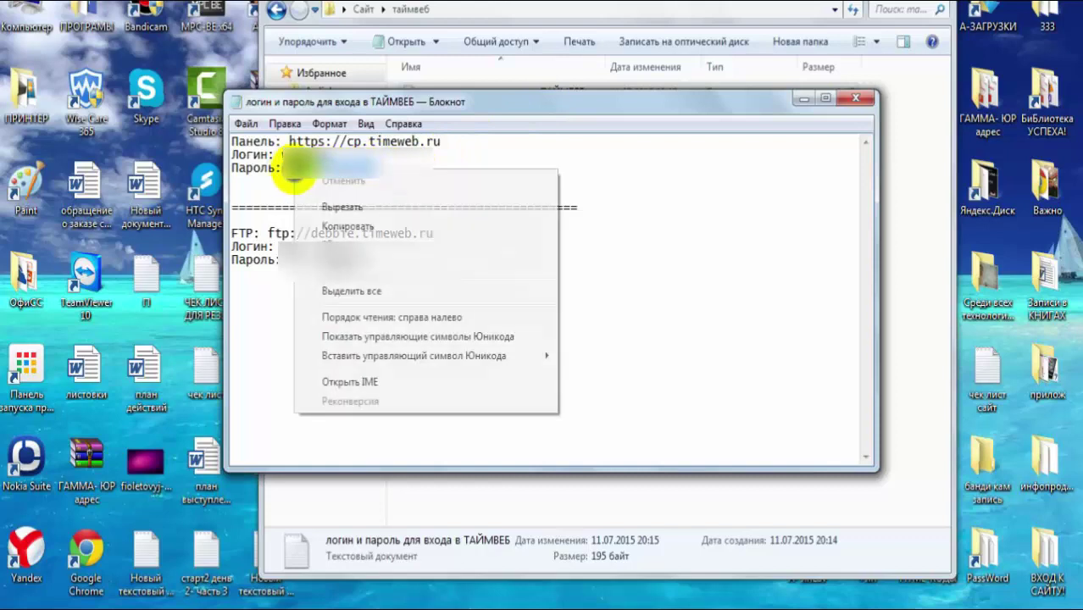
click(347, 225)
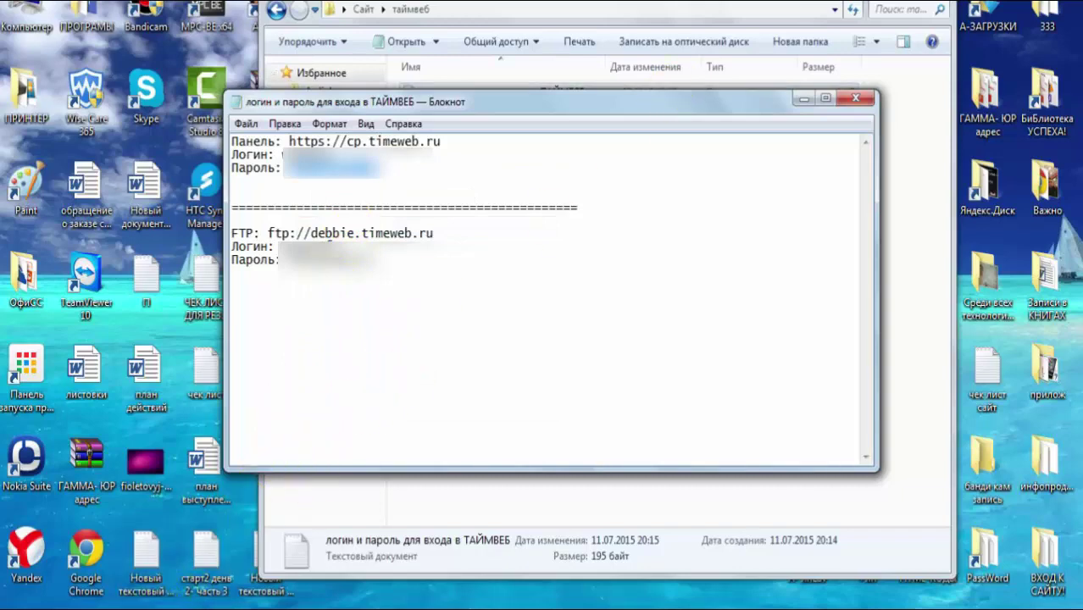
click(144, 606)
click(130, 541)
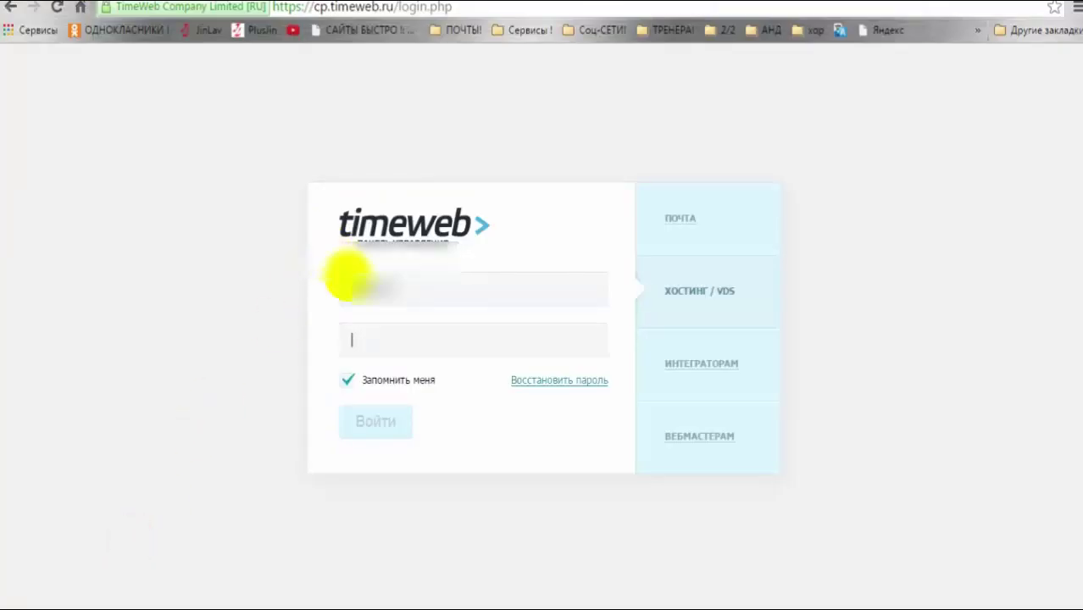
right_click(358, 338)
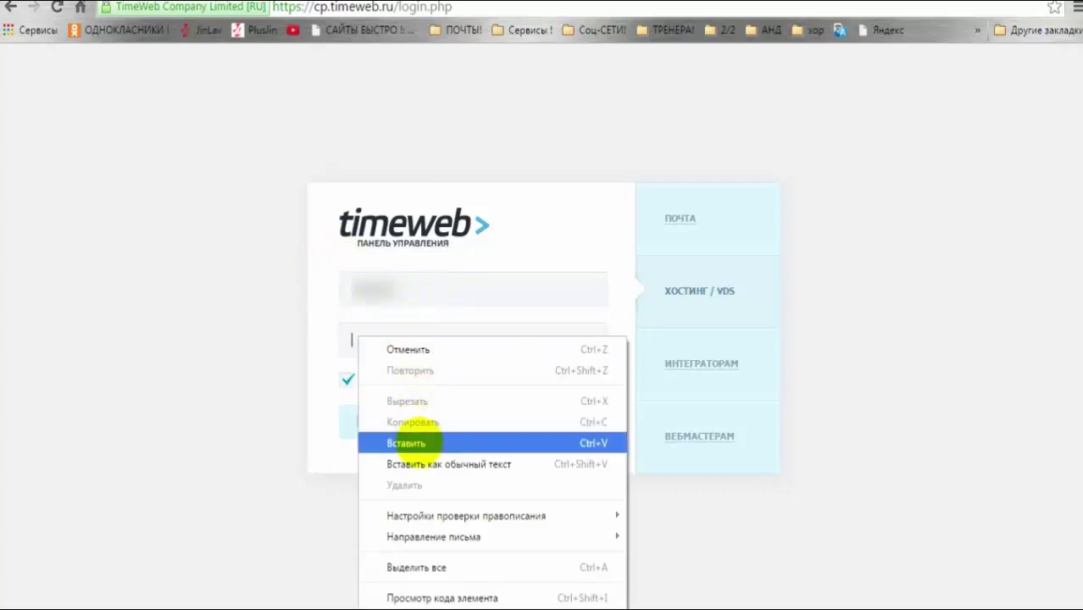
click(407, 443)
Sign in to the Timeweb control panel with "Запомнить меня" enabled and let the browser save the password
click(346, 381)
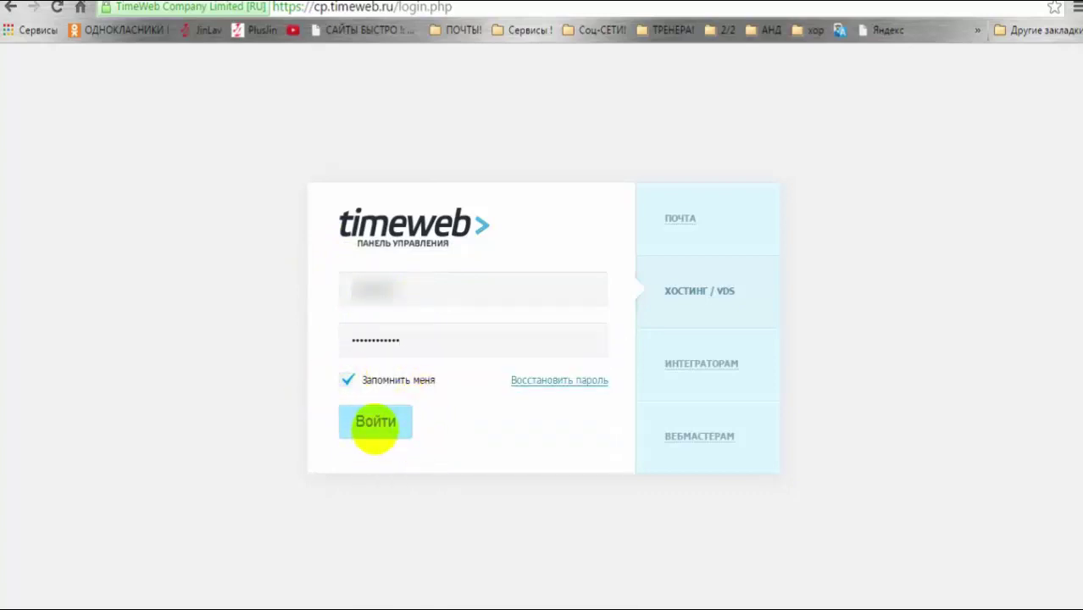
click(376, 428)
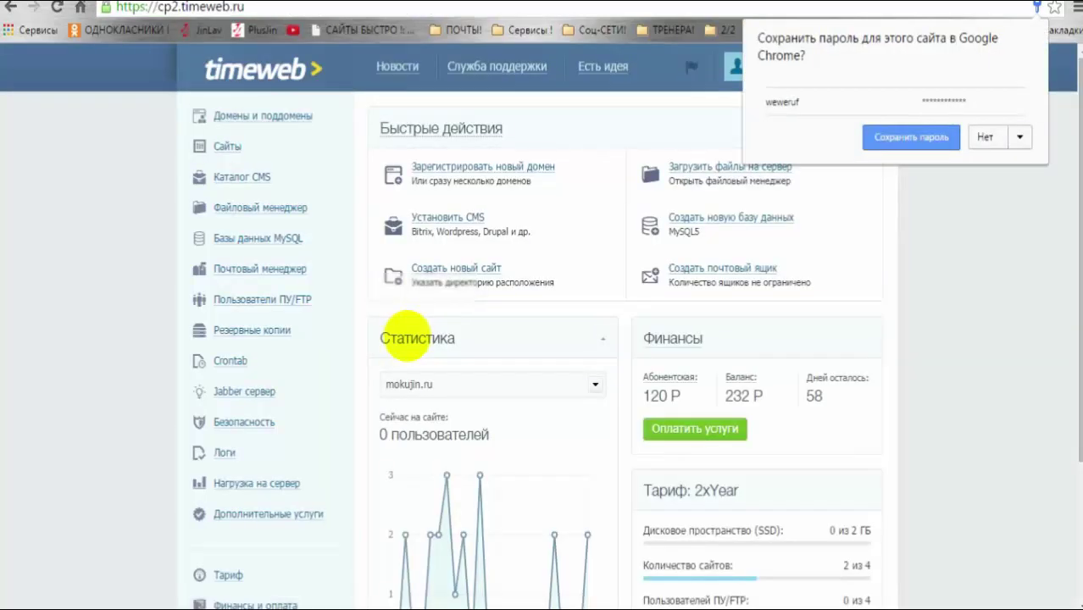
click(914, 138)
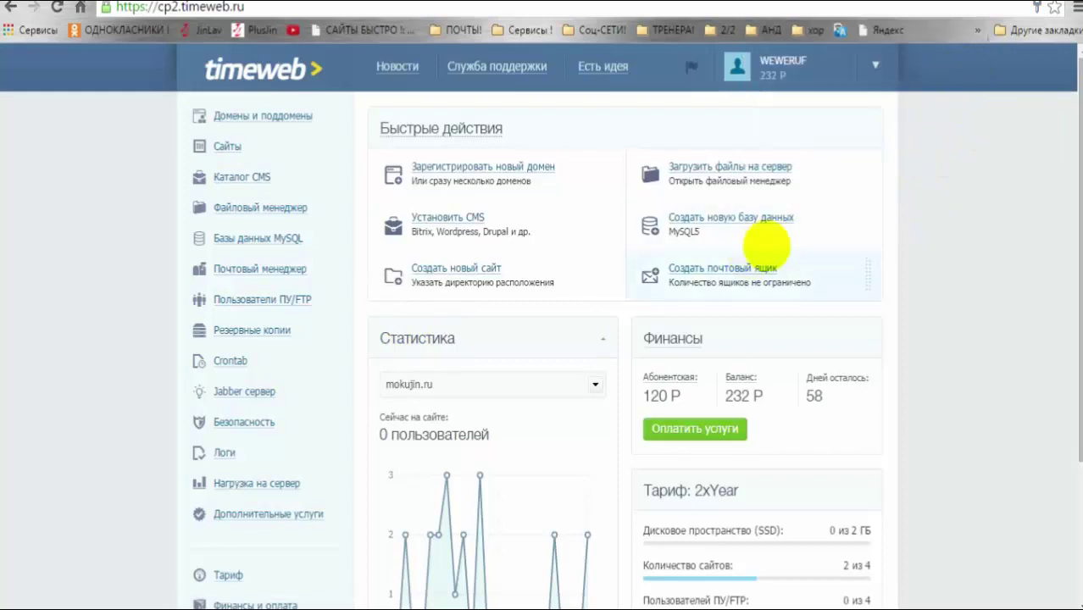
scroll(445, 368, down, 2)
scroll(484, 339, up, 2)
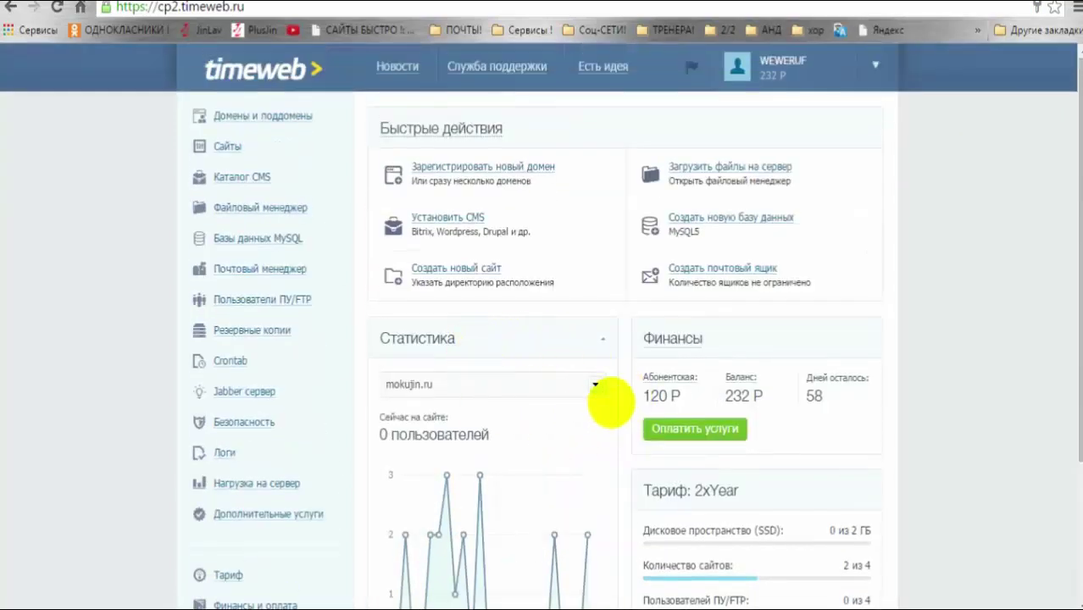
scroll(314, 363, down, 3)
scroll(308, 354, up, 3)
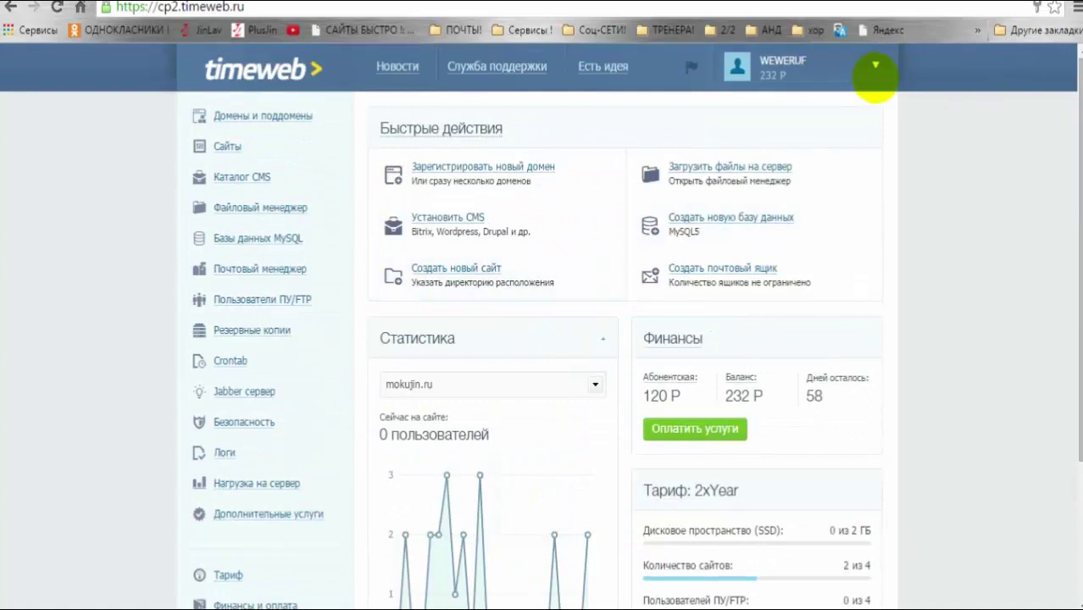
Log out of the Timeweb control panel account
click(876, 64)
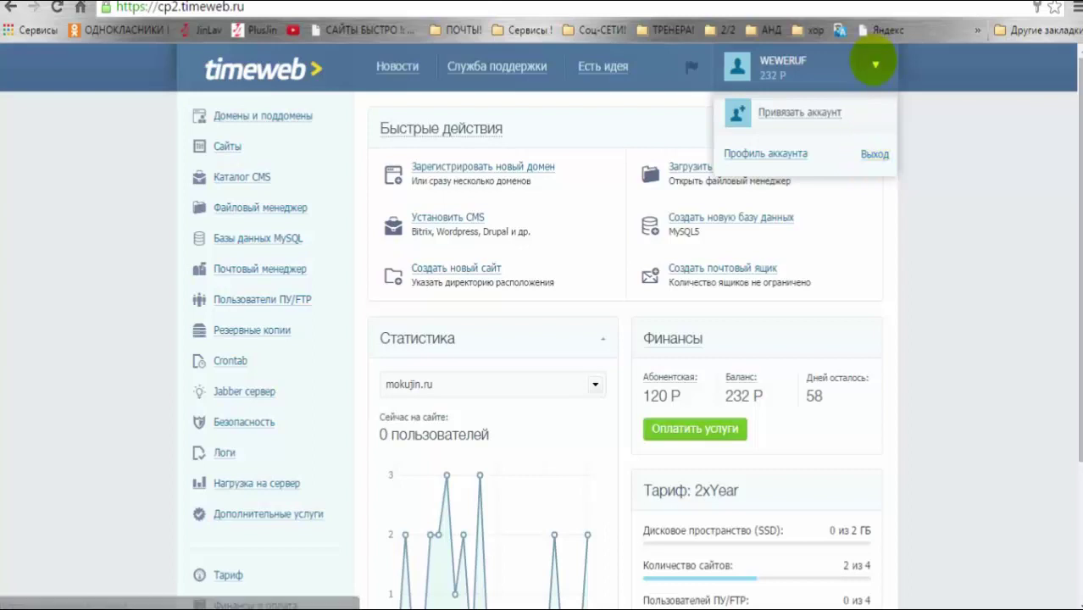
click(875, 64)
click(876, 64)
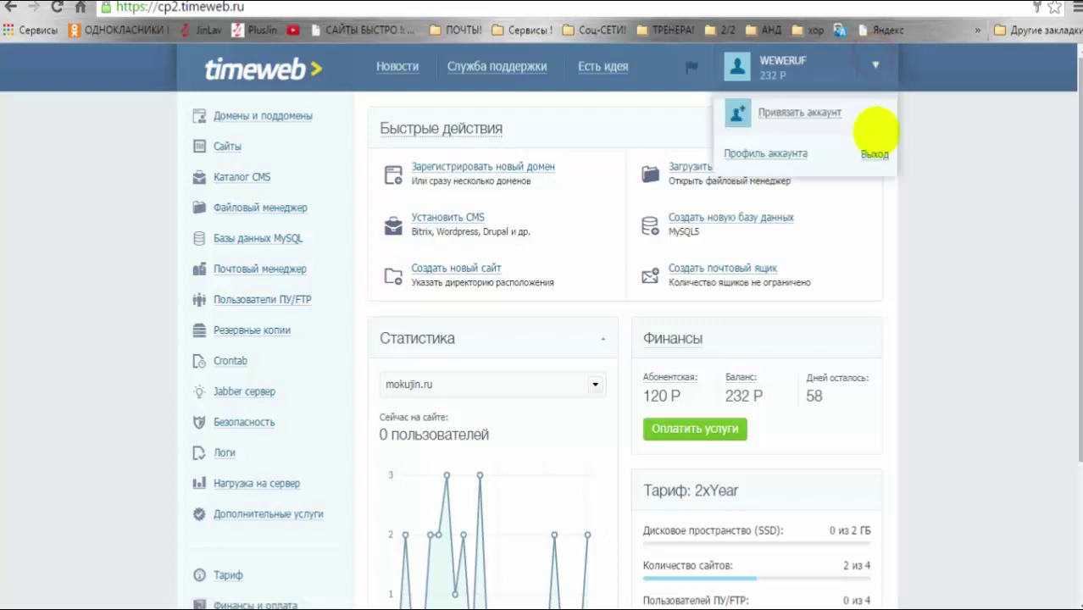
click(876, 151)
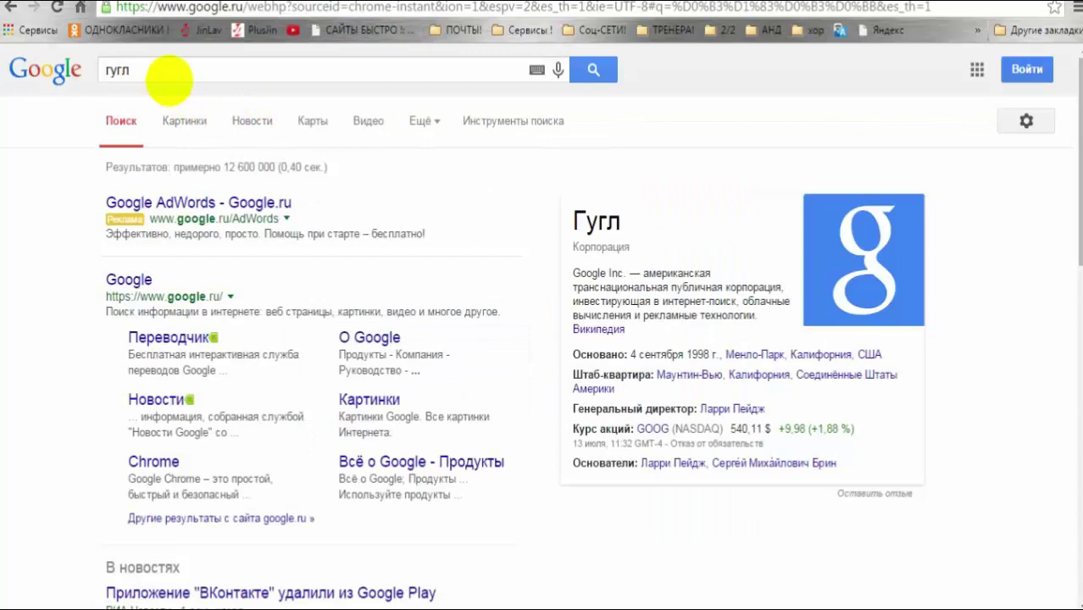
Replace the current Google query with "таймвеб" and run the search
click(161, 75)
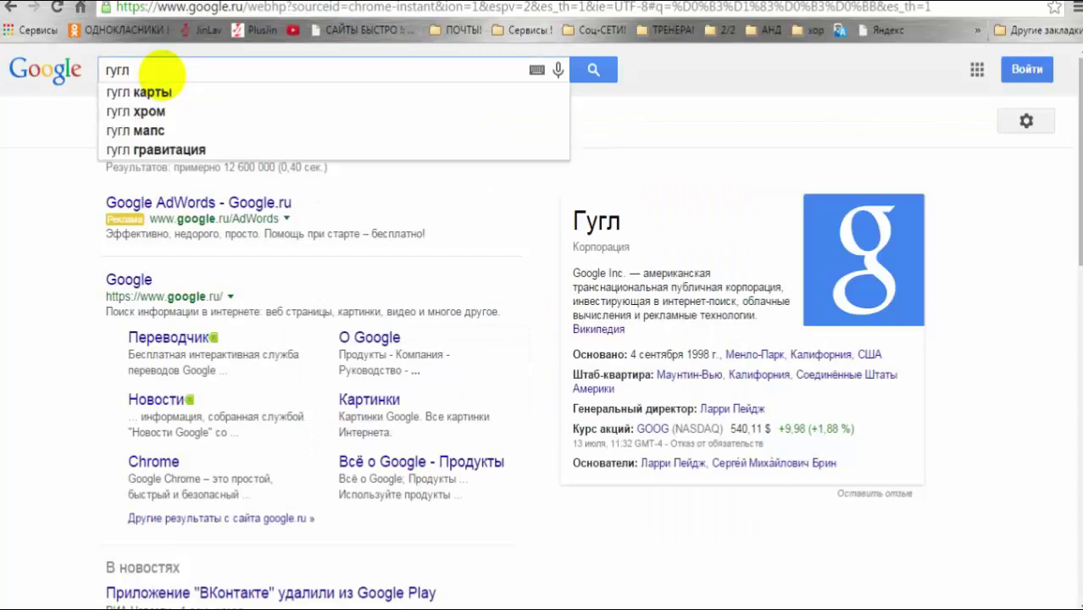
key(BackSpace)
key(BackSpace)
key(BackSpace)
key(BackSpace)
text(n)
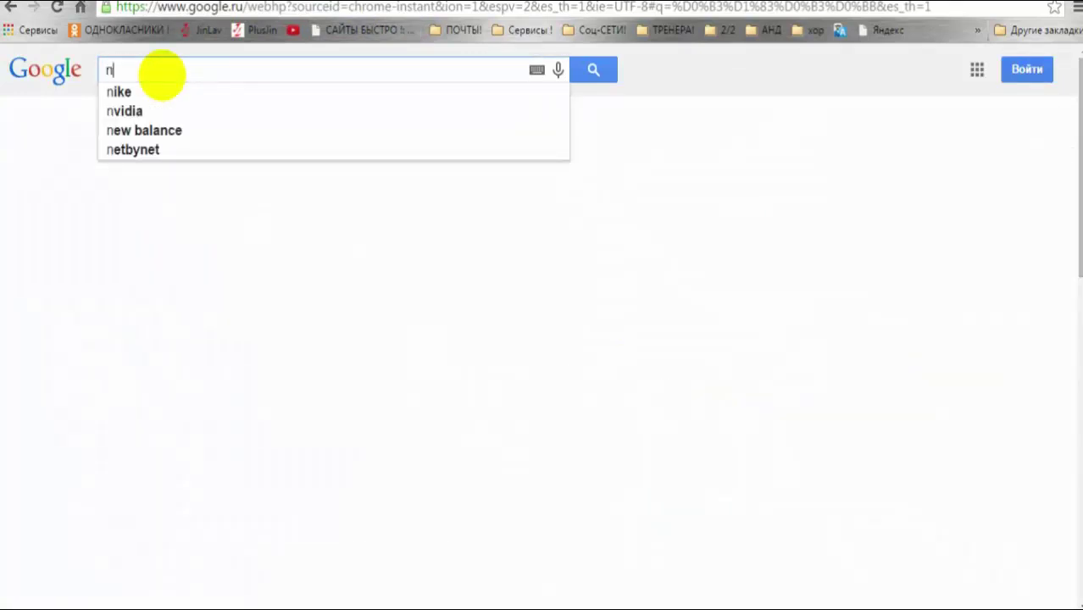
text(fqv)
key(Down)
key(Return)
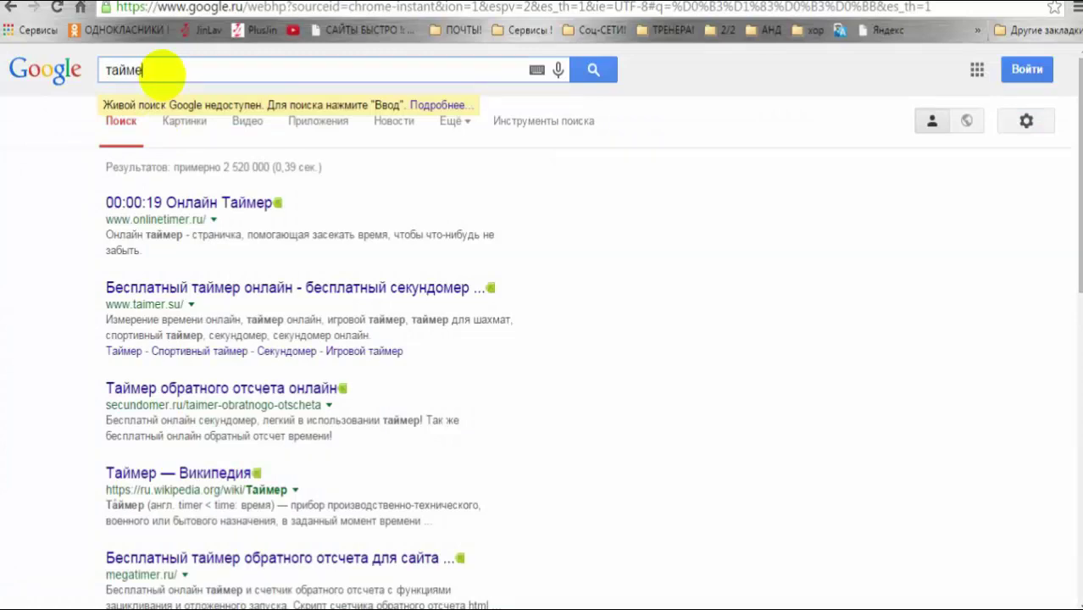
key(BackSpace)
key(BackSpace)
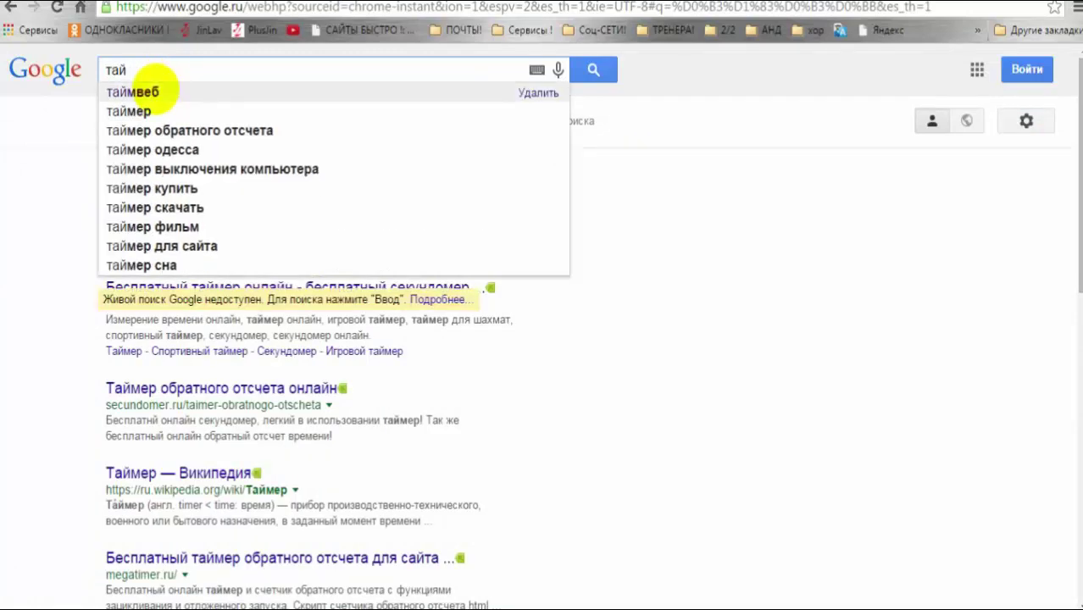
click(136, 91)
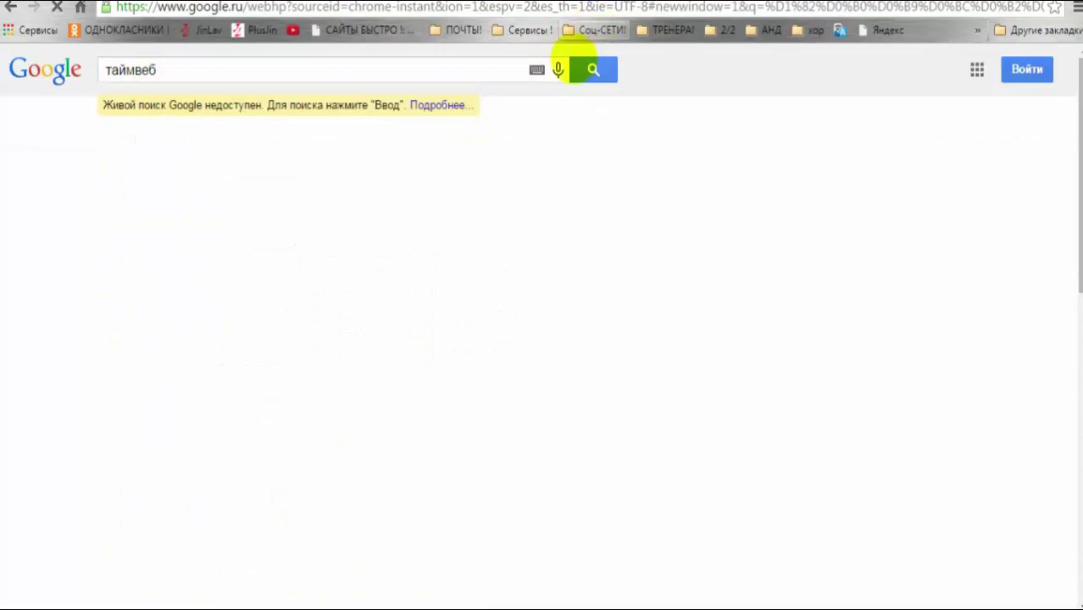
click(587, 68)
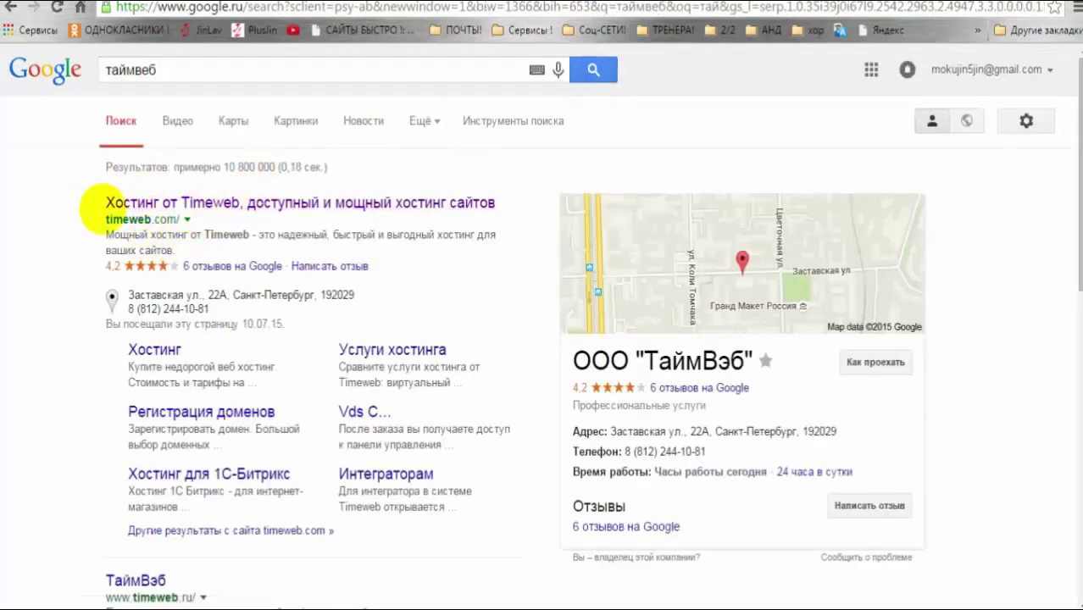
Open the timeweb.com hosting site from the search results and go to its client sign-in page
click(136, 201)
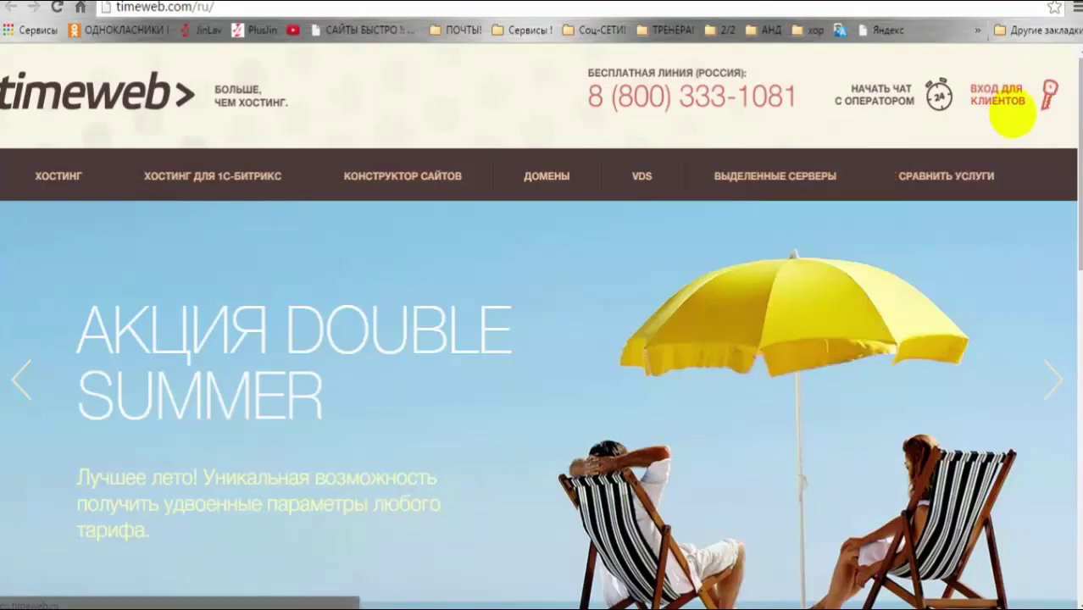
click(1007, 102)
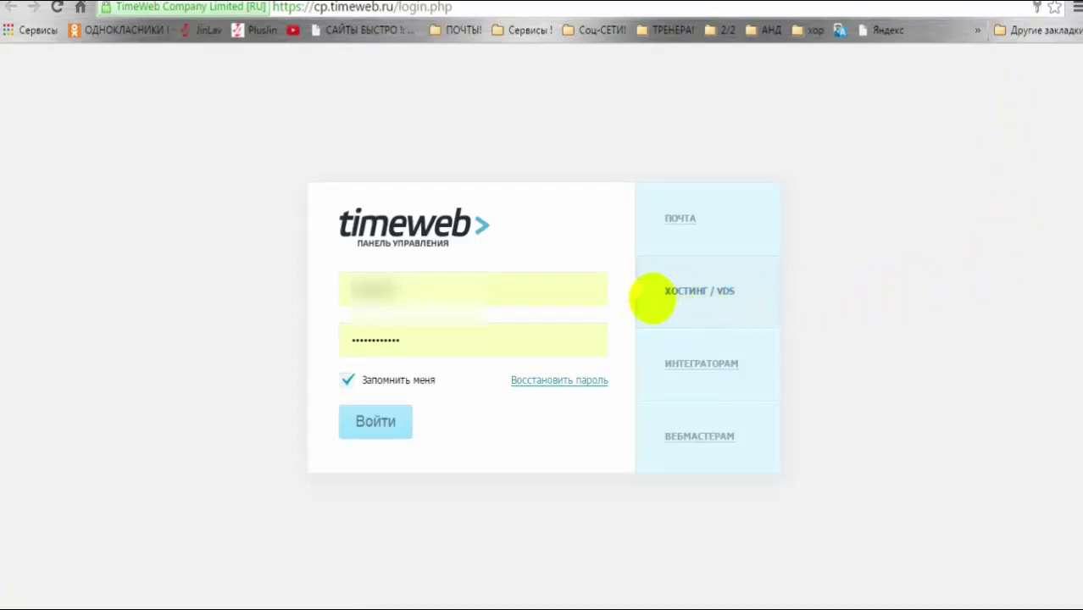
Sign in to the Timeweb control panel with the saved credentials and close the note holding the Timeweb login details
click(423, 286)
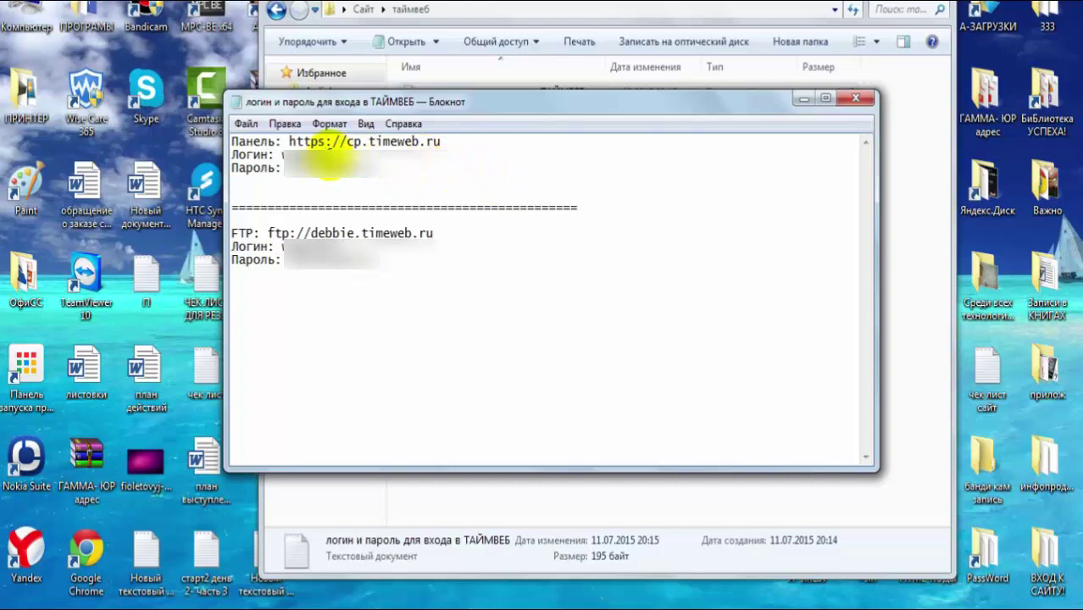
click(218, 527)
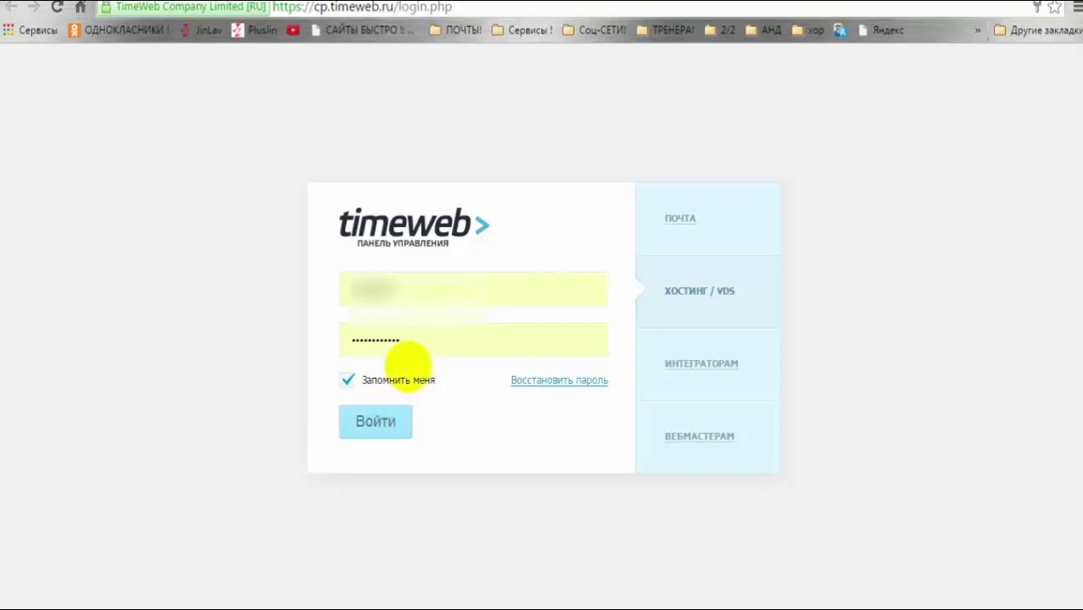
click(383, 420)
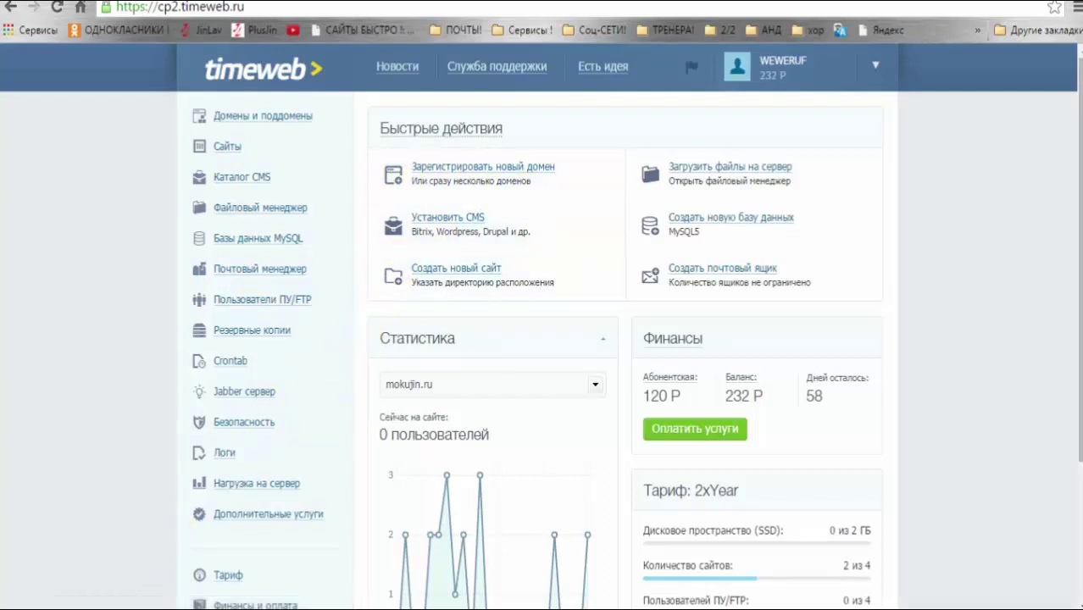
mouse_move(276, 609)
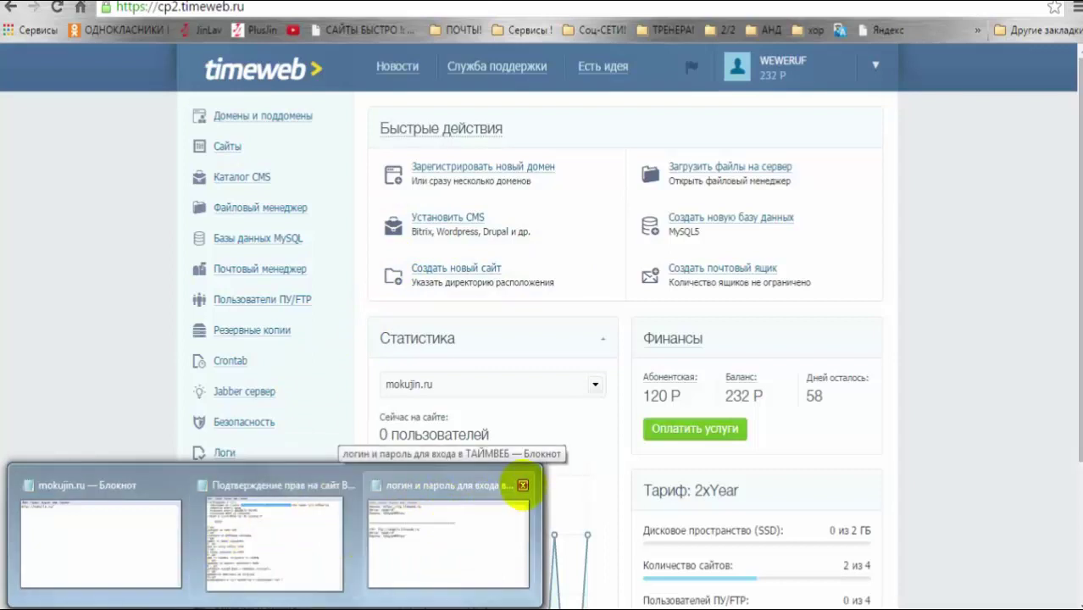
click(524, 485)
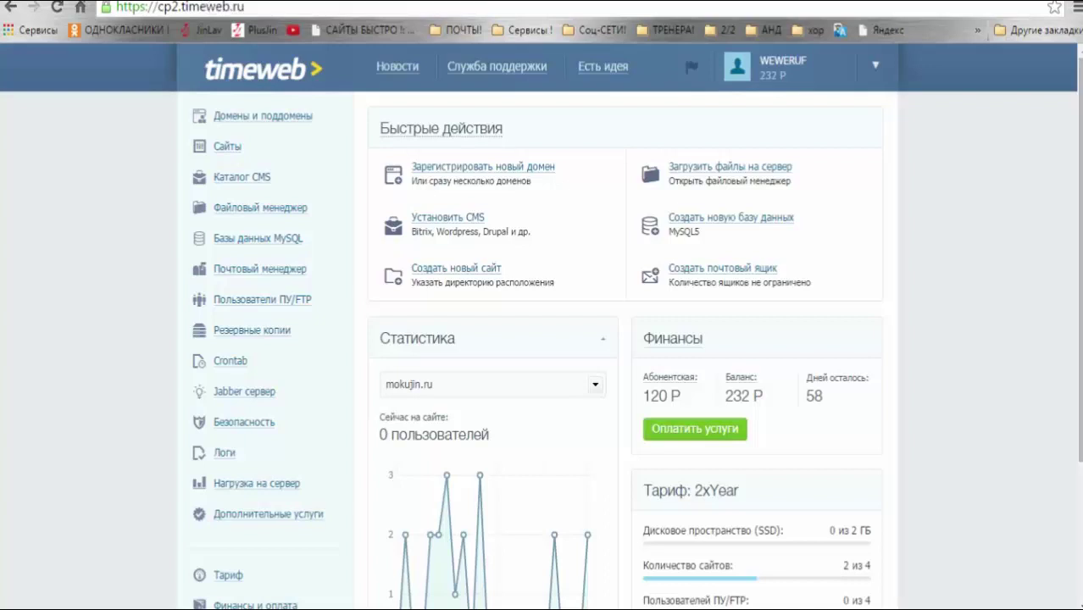
Return to the Google results page and search for "гугл вебмастер" instead
key(ctrl+Tab)
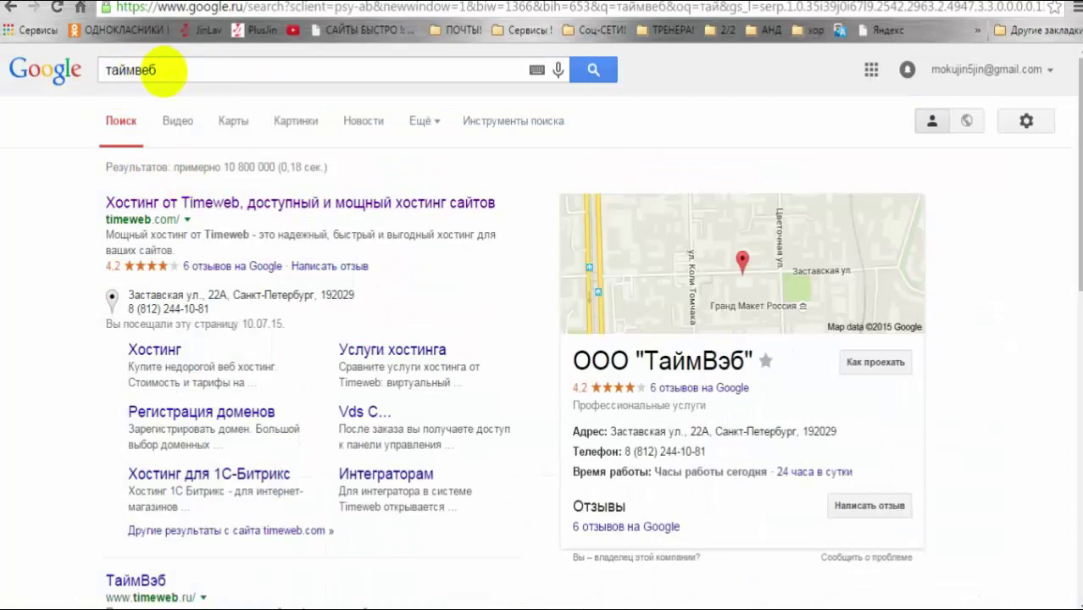
click(161, 76)
drag(155, 72, 107, 72)
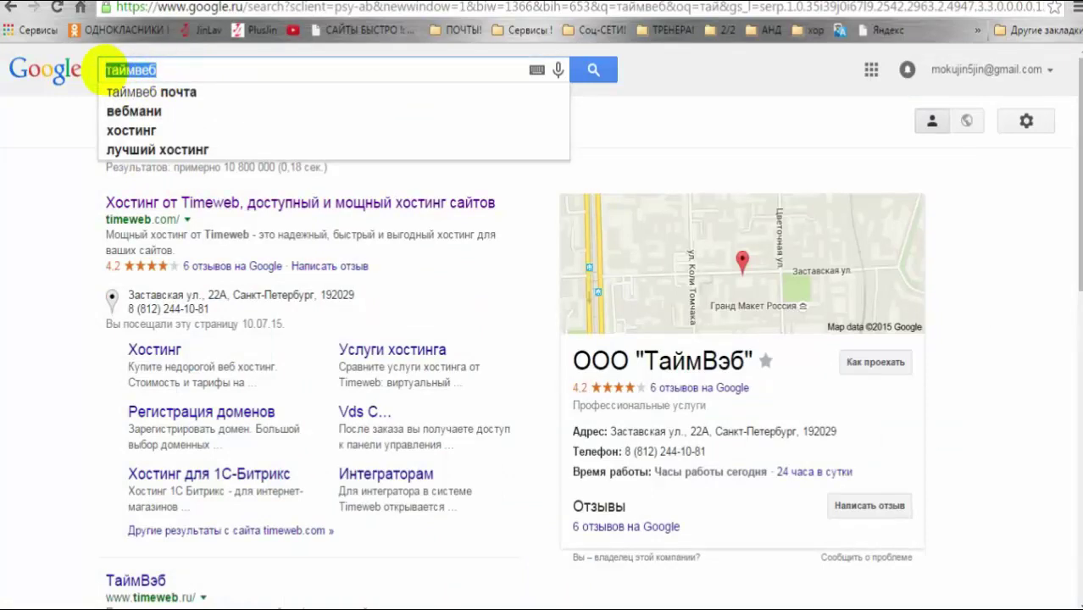
key(BackSpace)
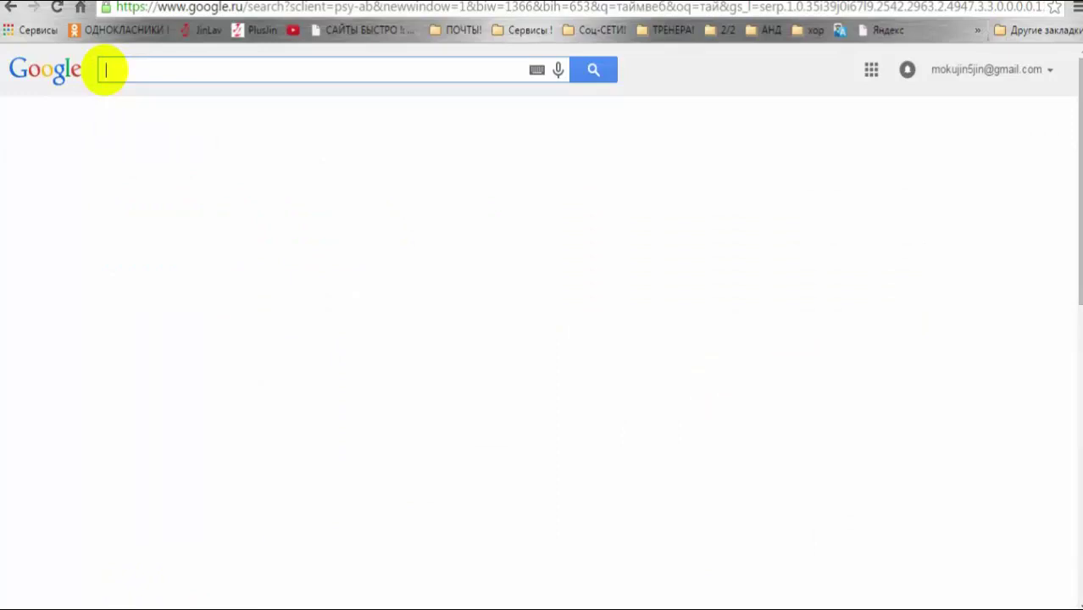
text(гугл)
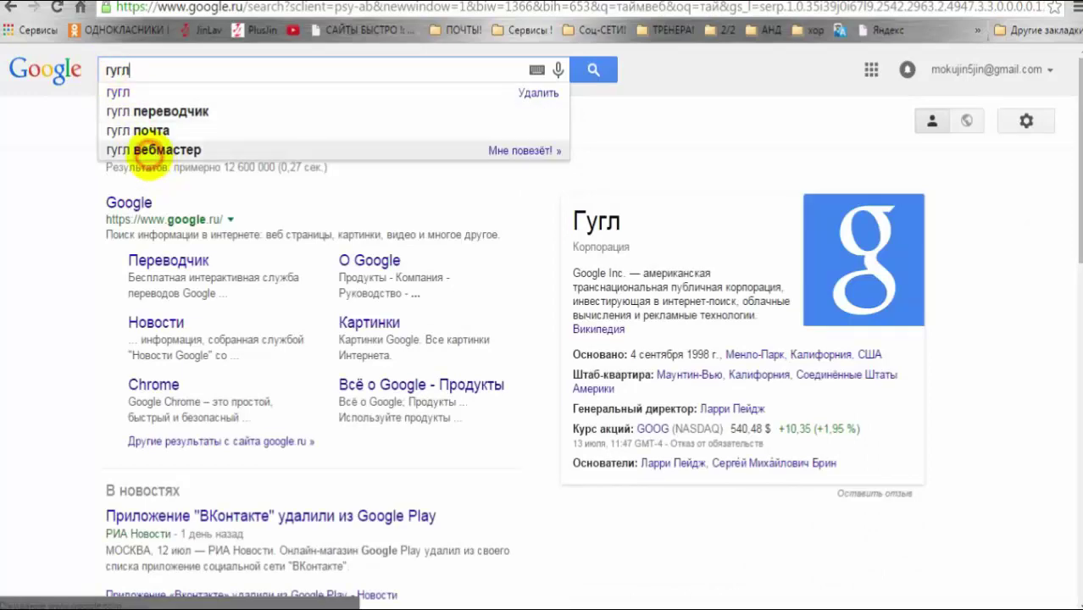
click(149, 150)
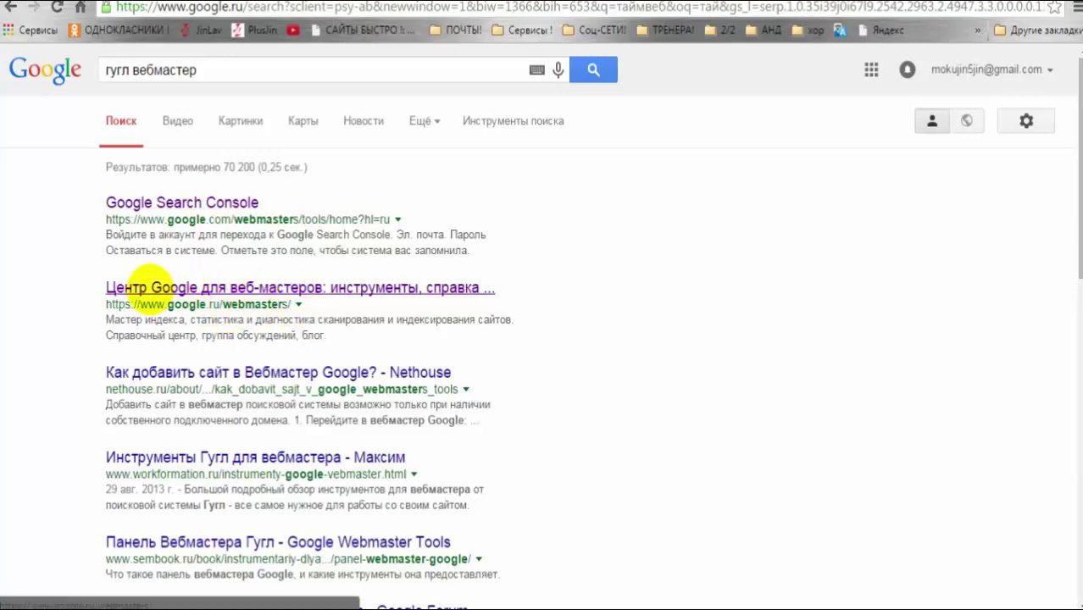
Open Google's webmaster centre from the results and sign in to Search Console with the saved account password
click(151, 288)
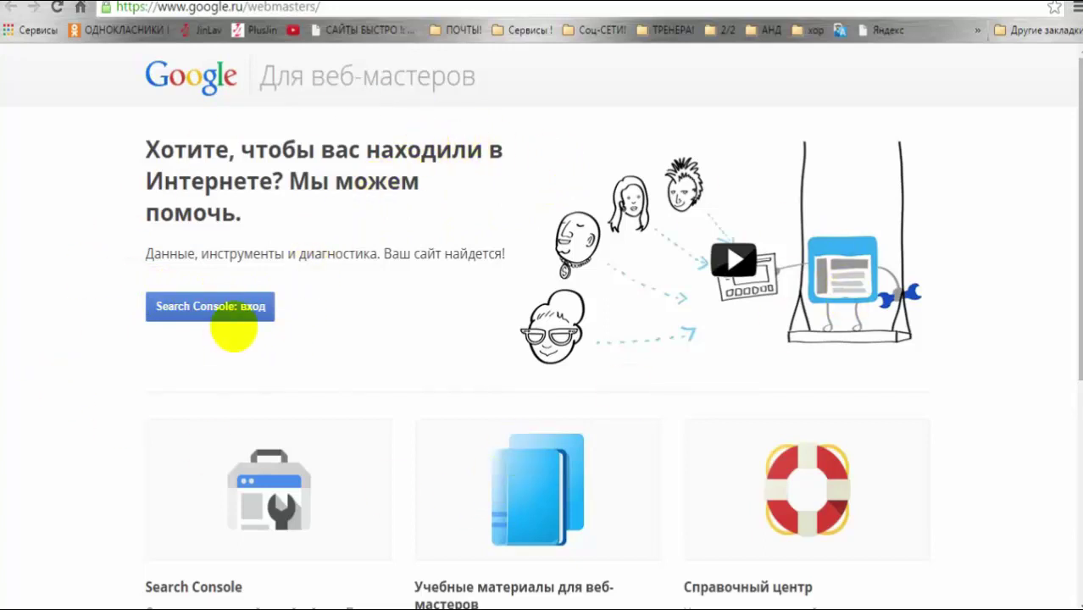
click(234, 310)
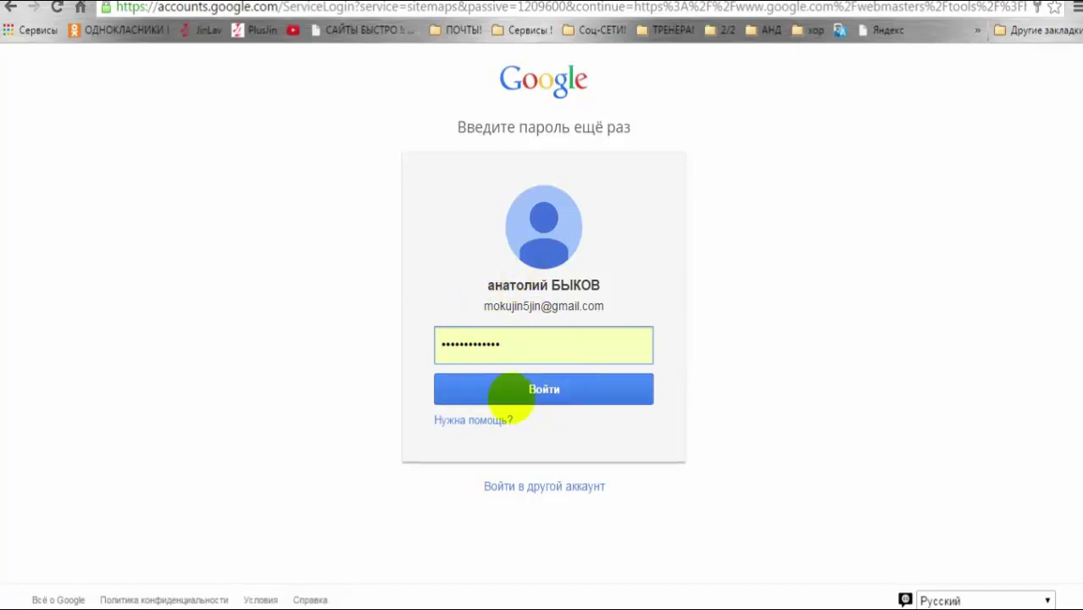
click(519, 392)
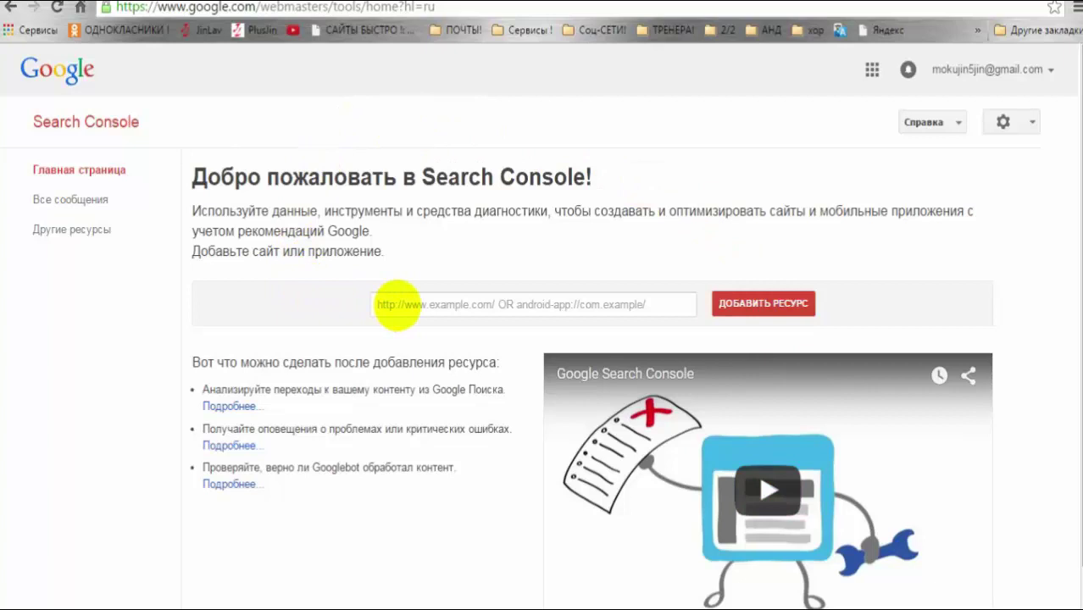
click(396, 306)
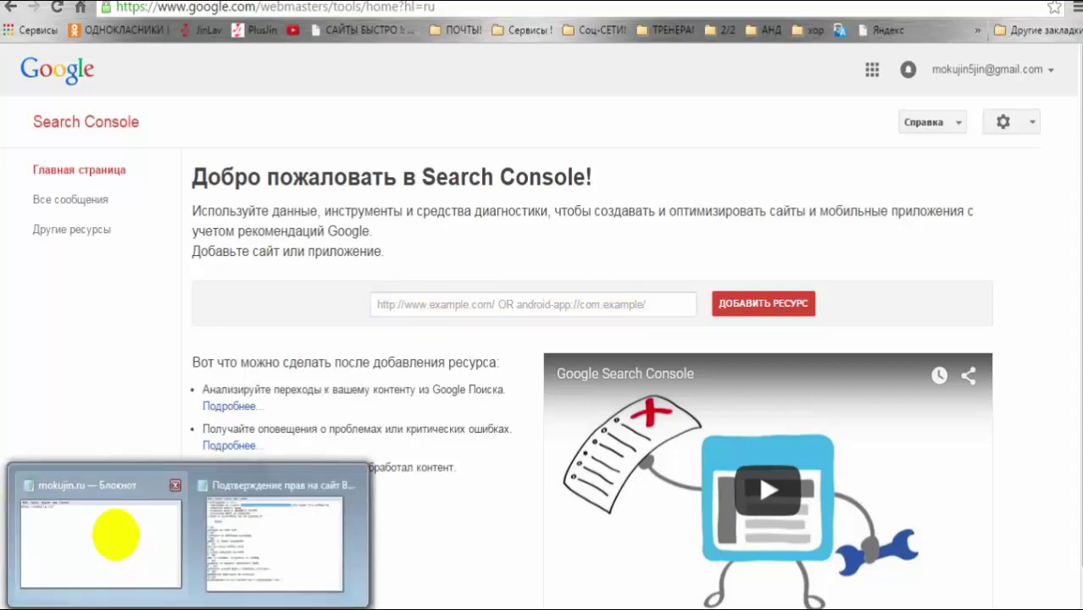
click(117, 533)
drag(403, 354, 265, 358)
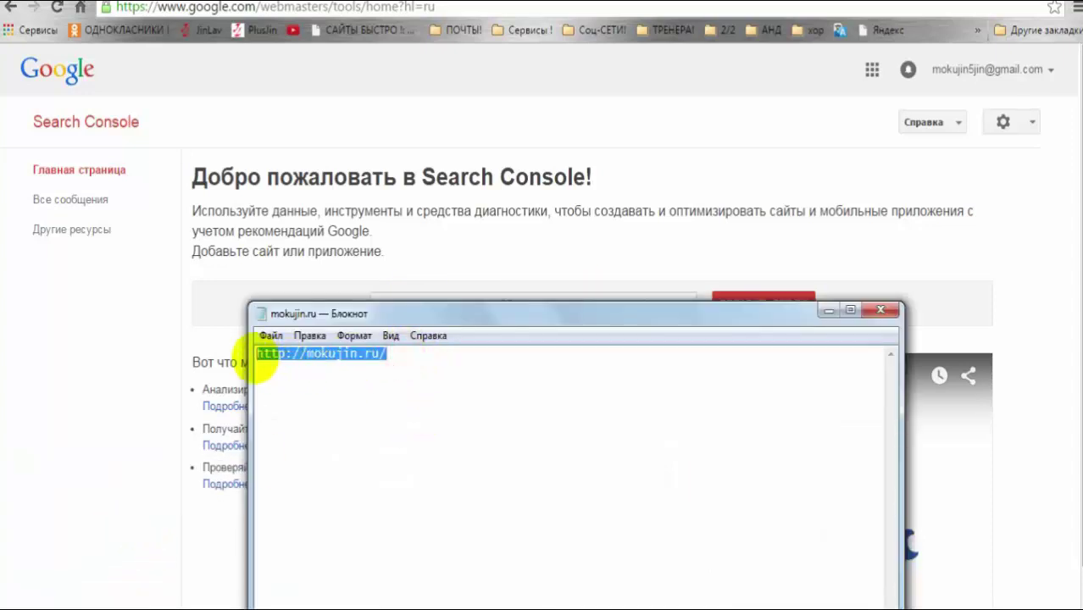
right_click(266, 361)
click(322, 416)
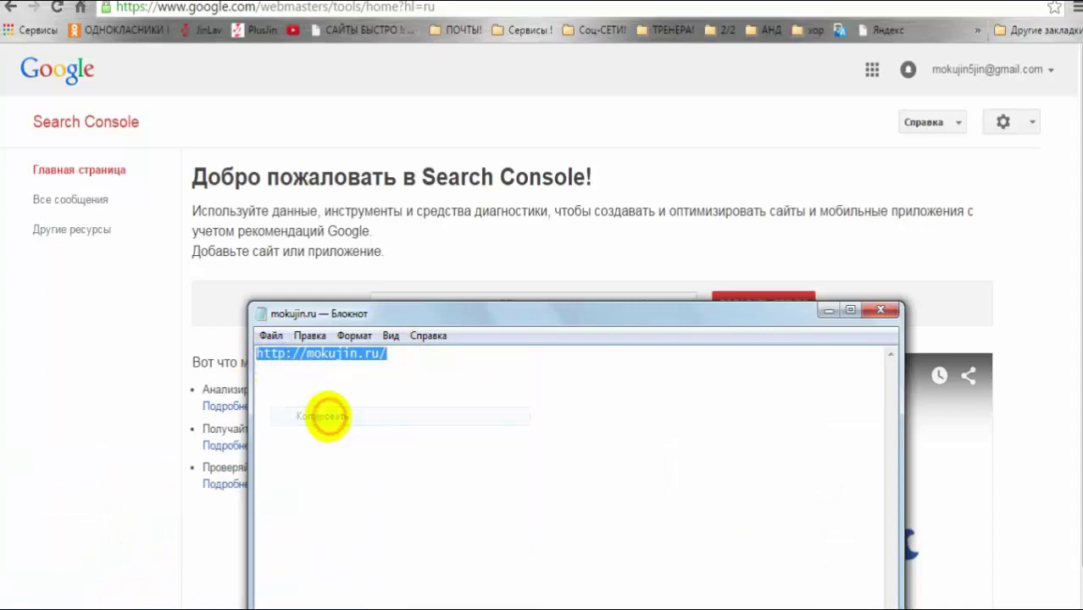
click(406, 259)
click(407, 304)
right_click(407, 303)
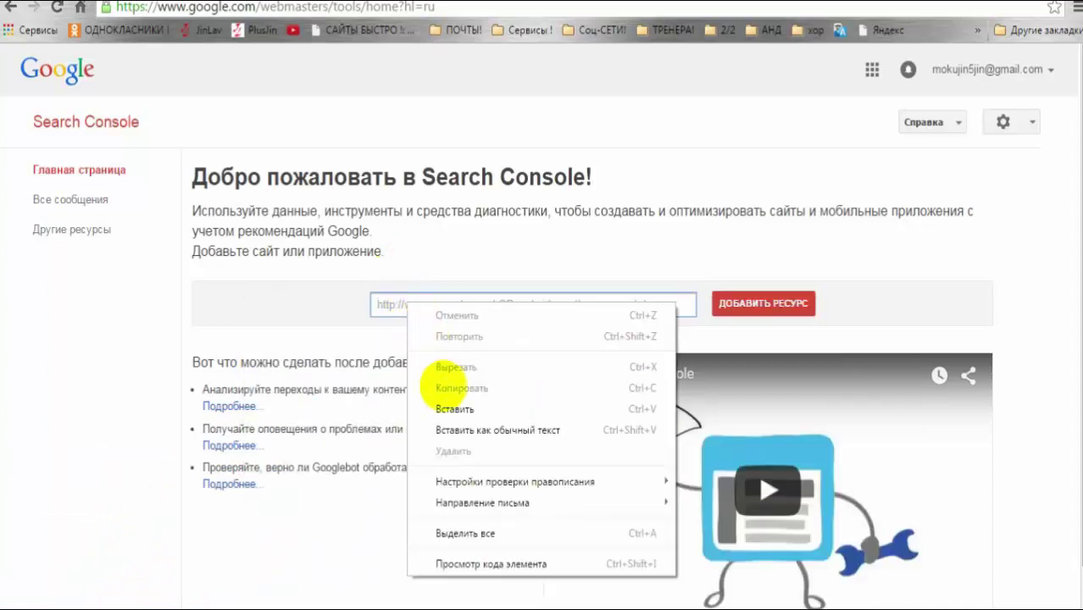
click(450, 405)
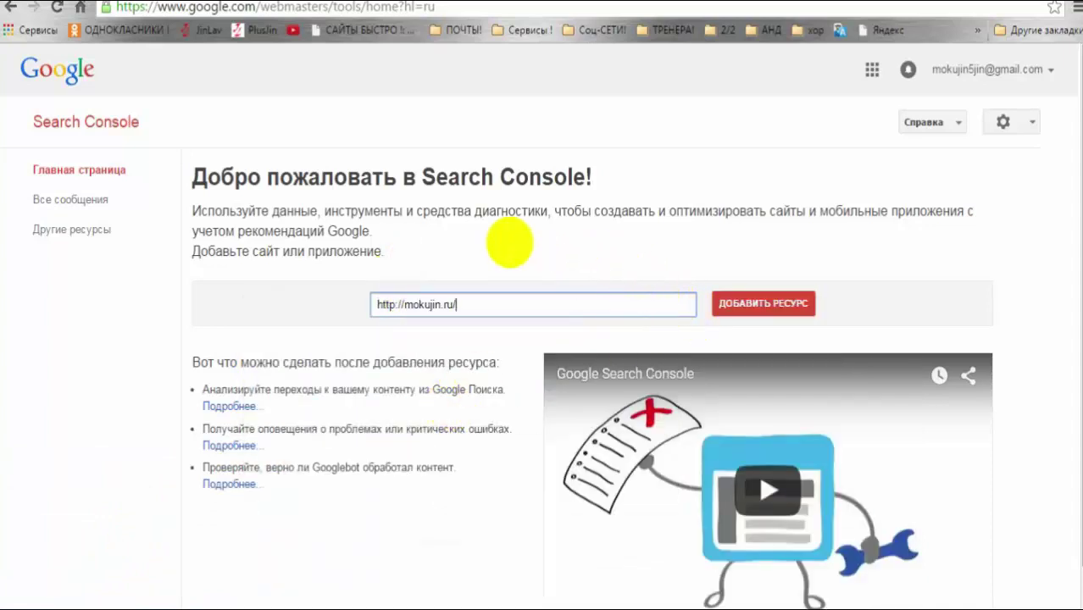
click(537, 259)
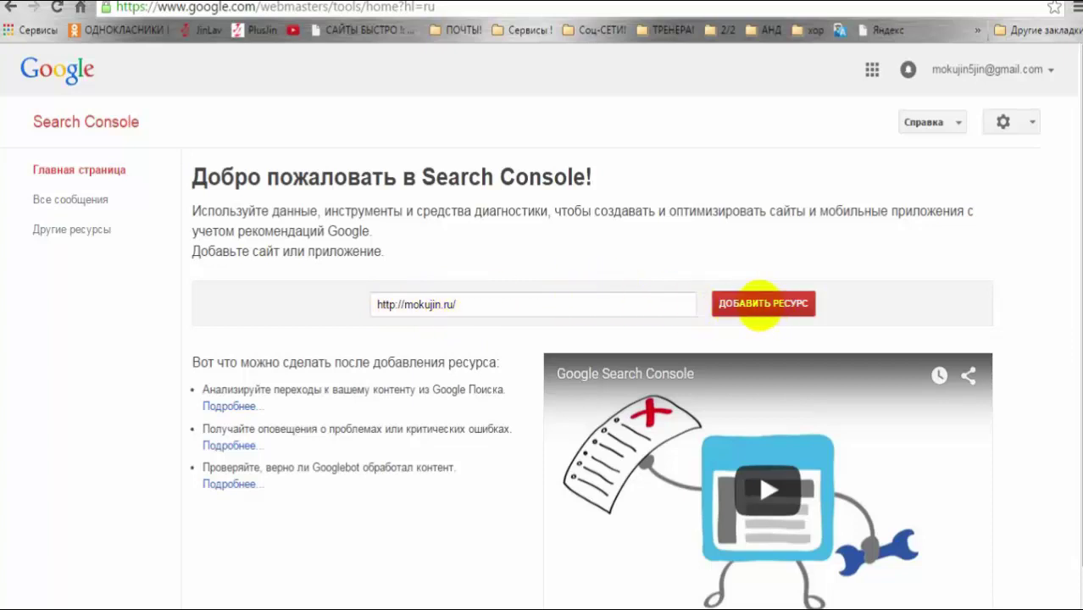
click(760, 305)
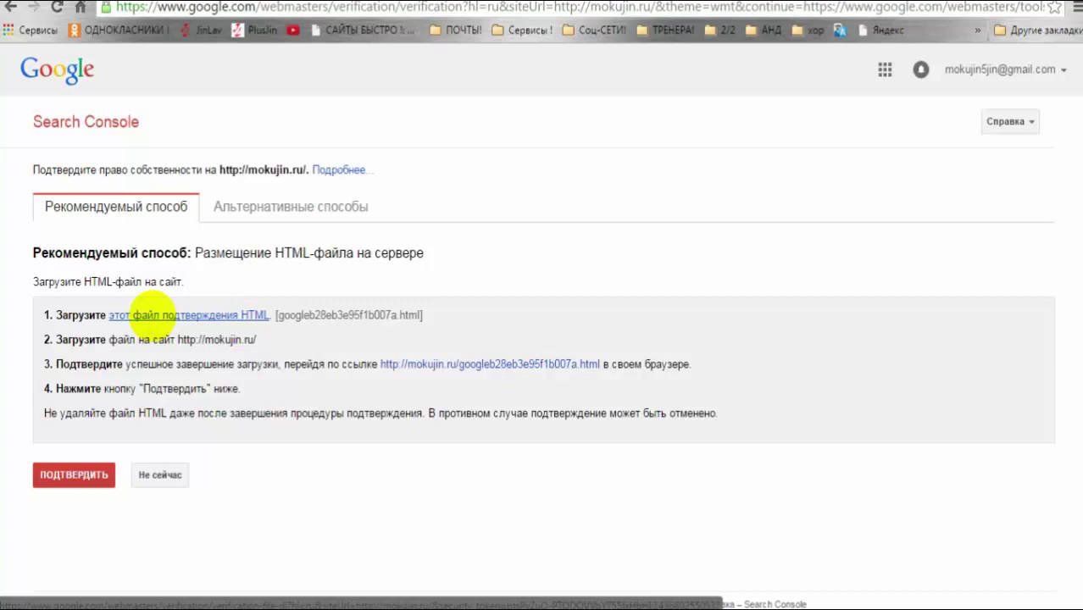
Download the HTML verification file for mokujin.ru and check for it in the А-ЗАГРУЗКИ folder on the desktop
click(151, 316)
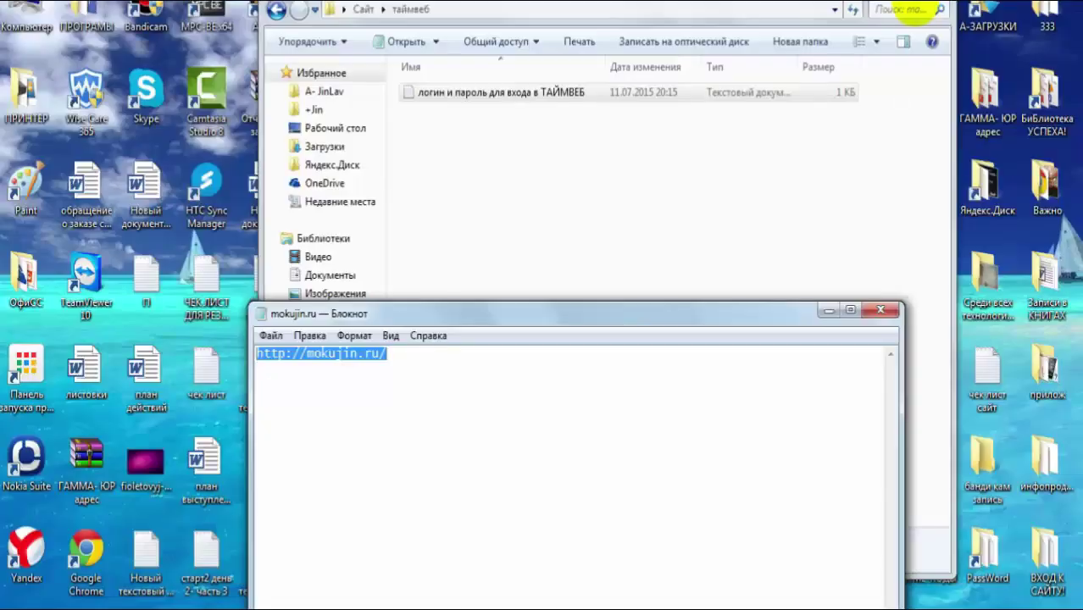
click(873, 4)
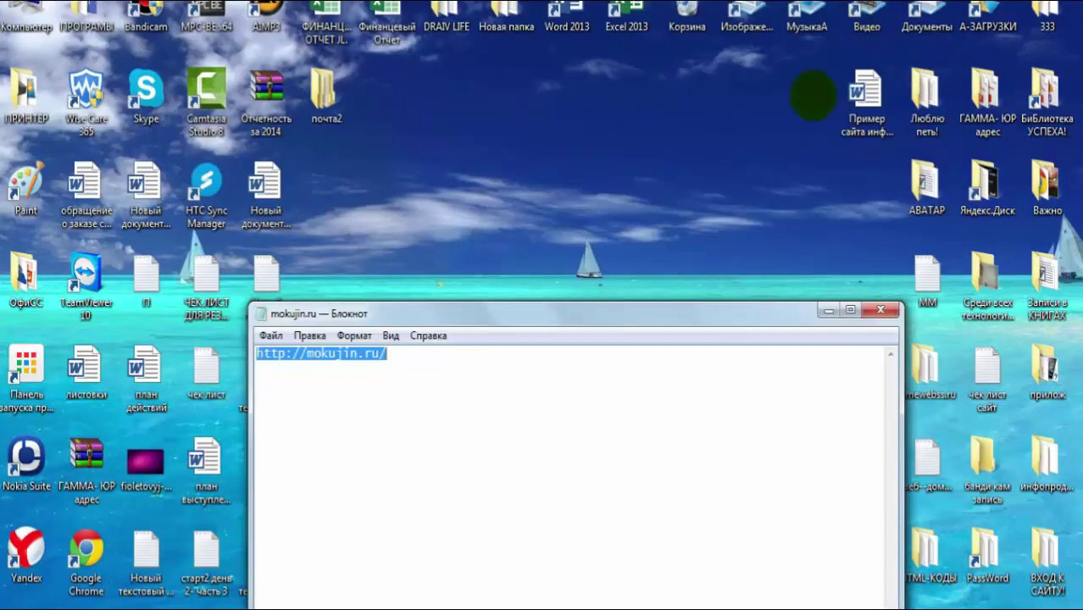
click(823, 310)
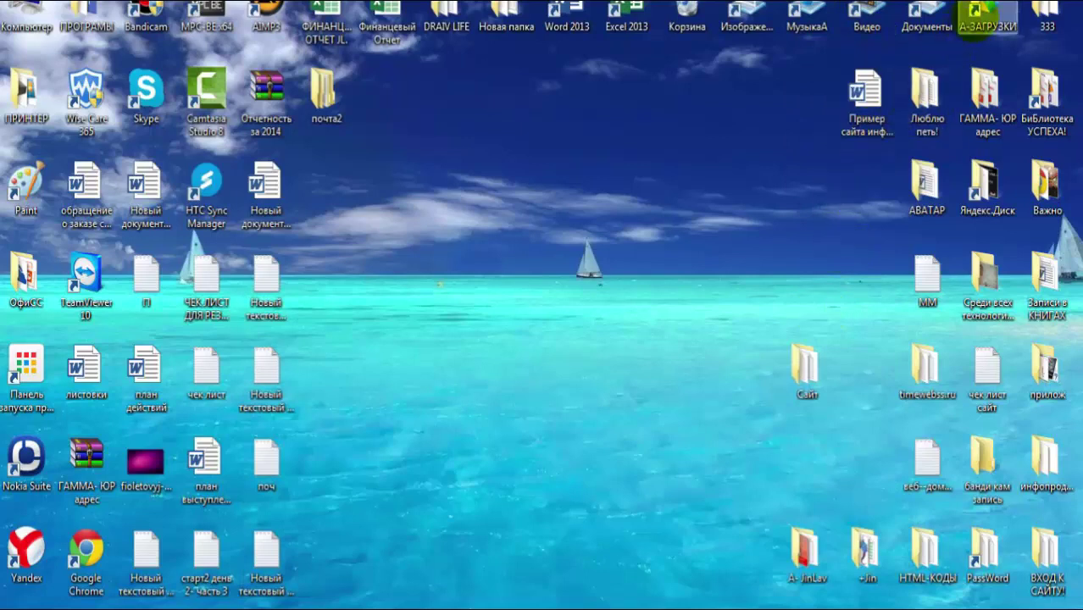
double_click(989, 15)
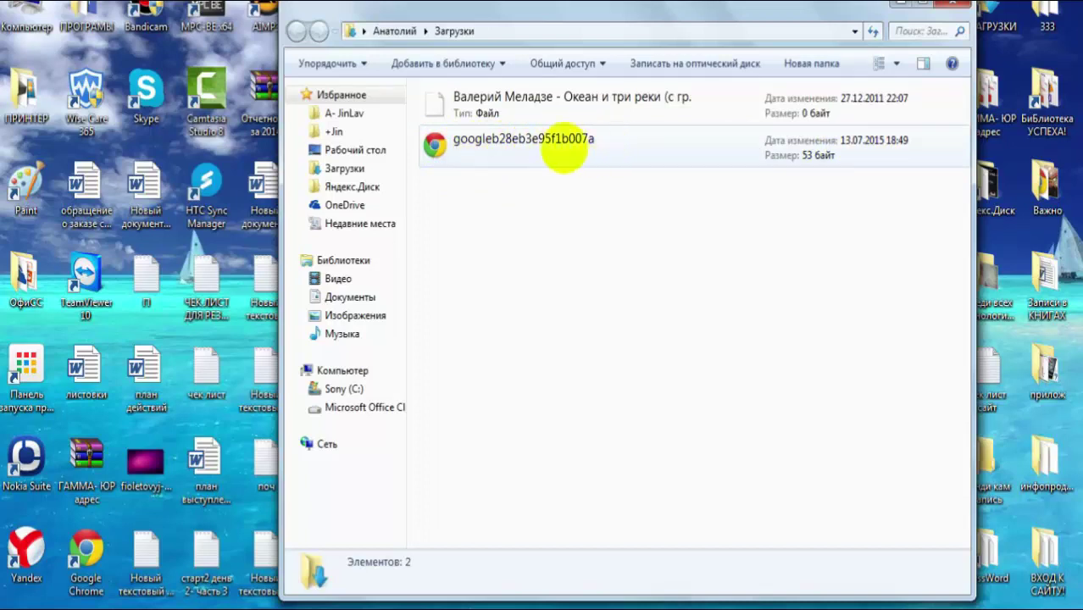
click(952, 5)
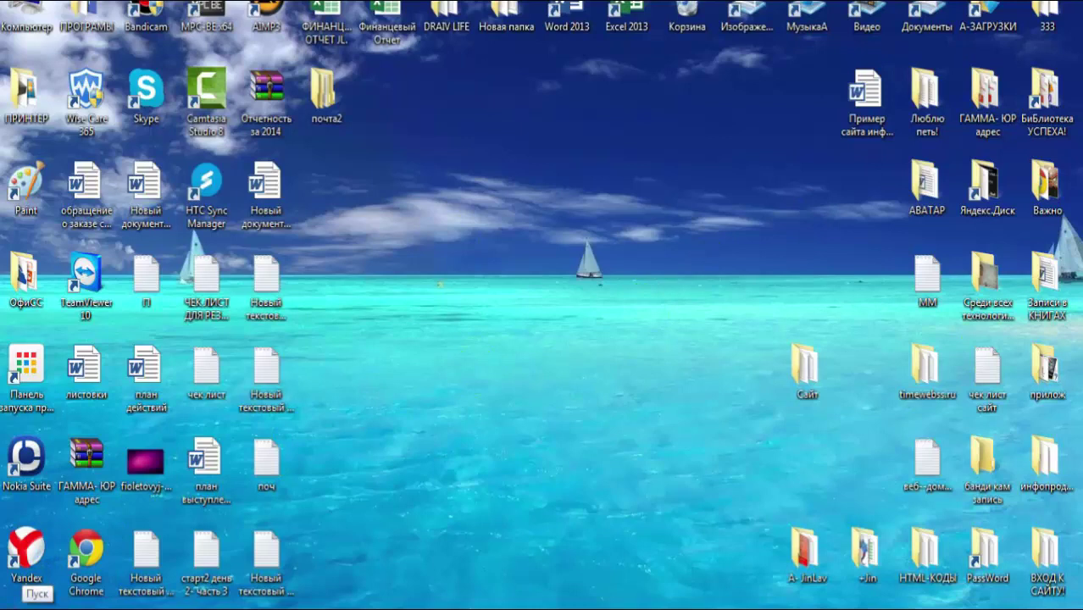
Check the user's profile folder and the А-ЗАГРУЗКИ desktop folder for the downloaded HTML verification file, closing each one
key(super)
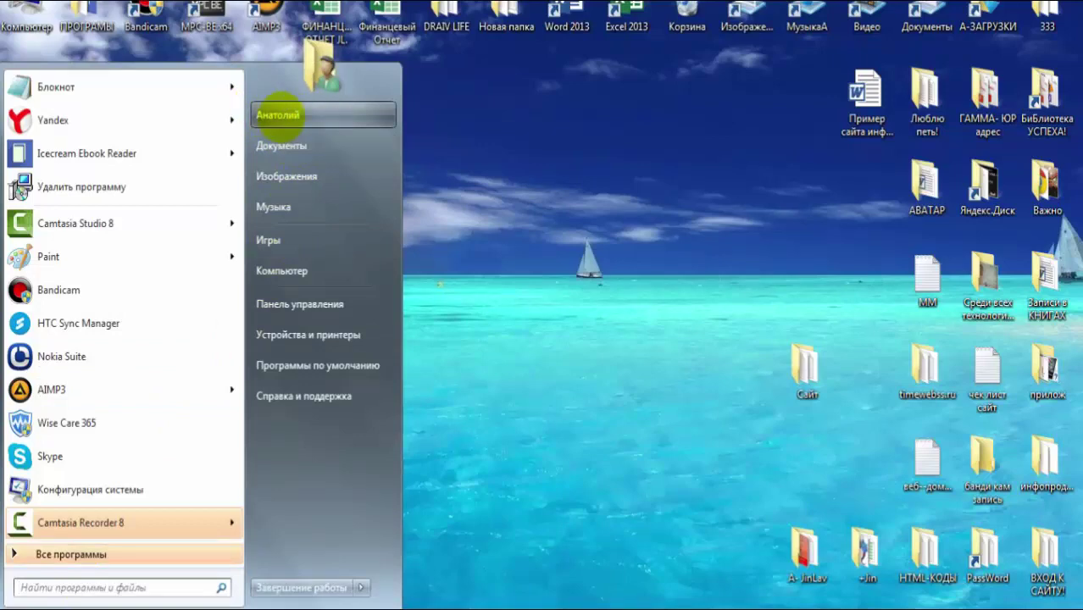
click(278, 114)
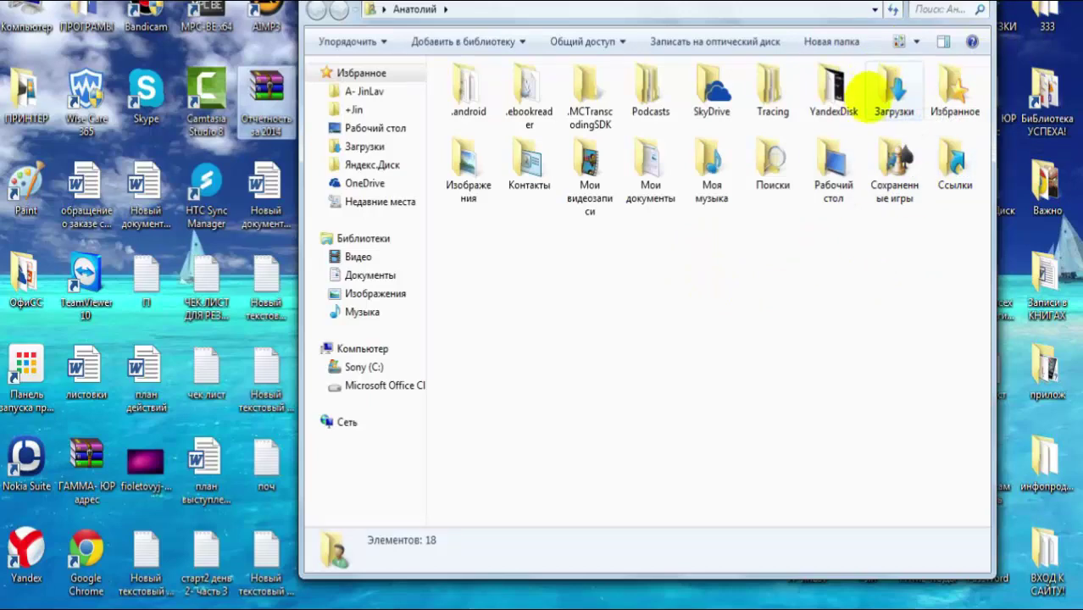
click(975, 4)
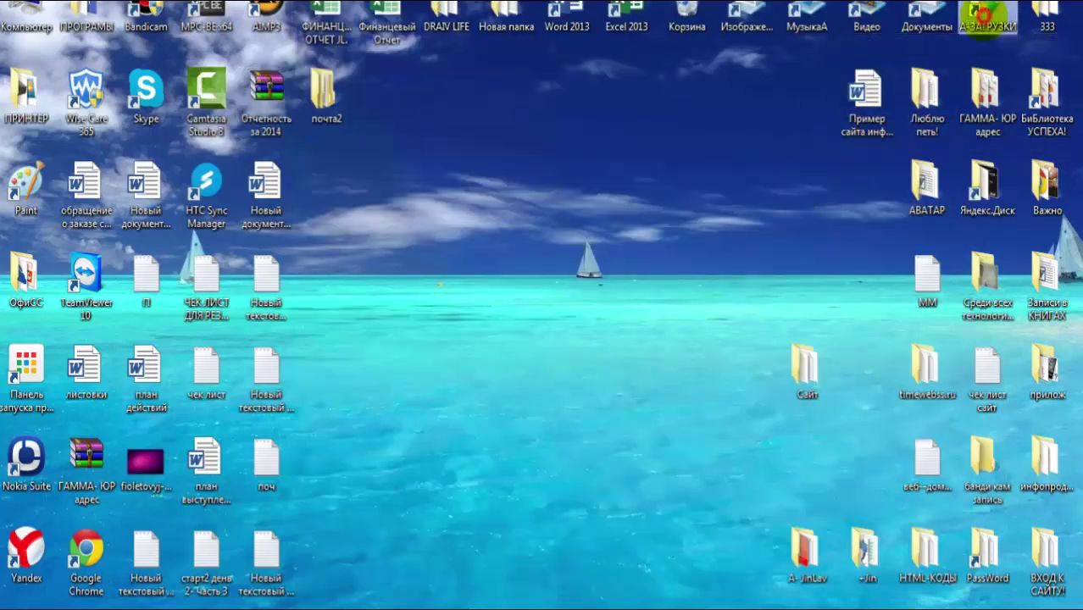
double_click(982, 18)
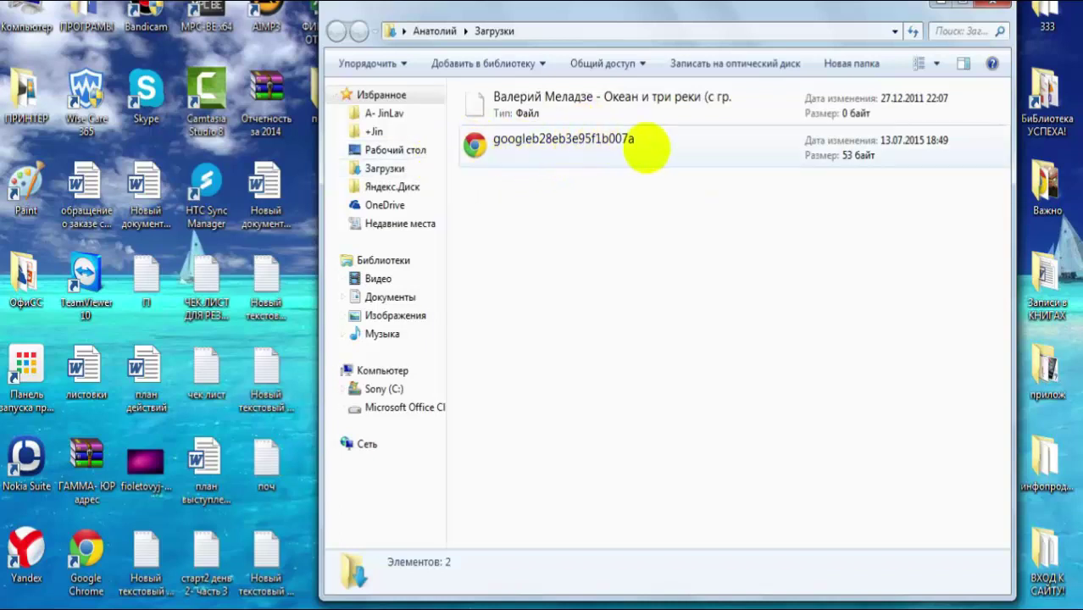
click(994, 3)
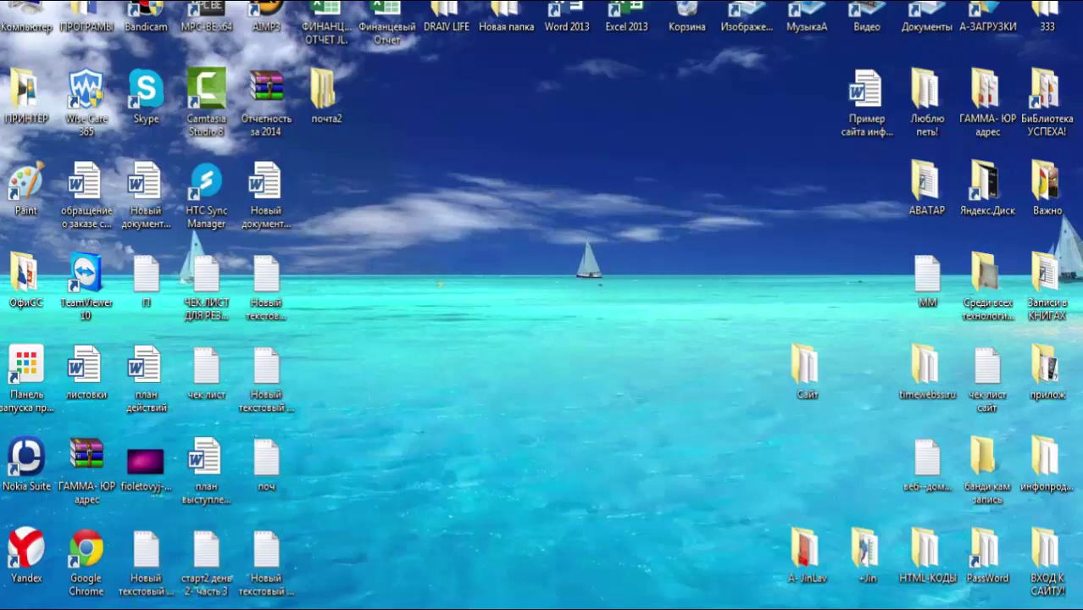
Switch to the Search Console window in Chrome and bring up the Timeweb control panel page
mouse_move(127, 604)
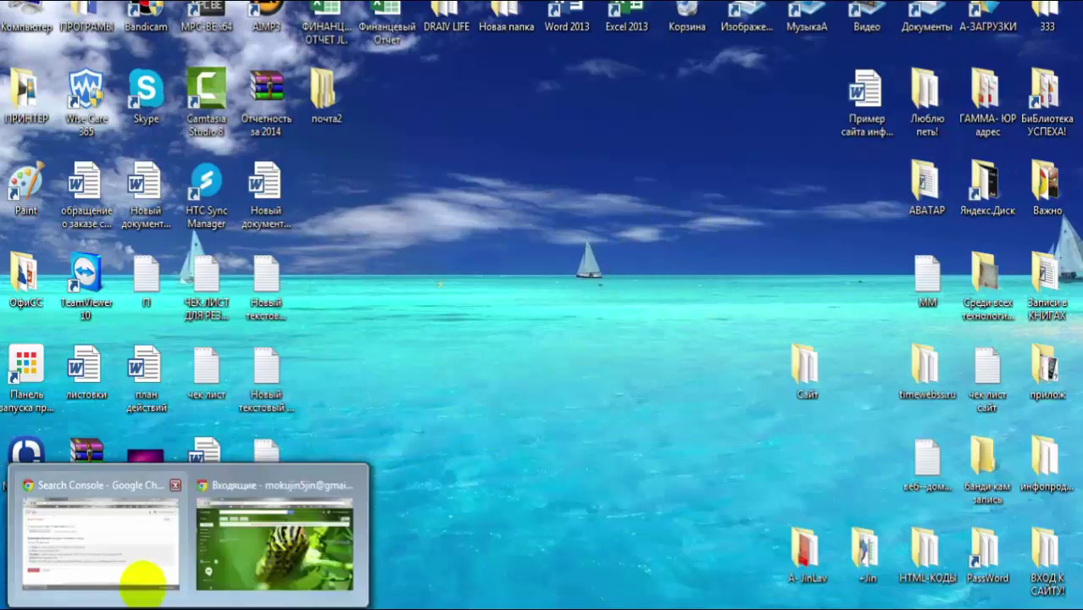
click(141, 577)
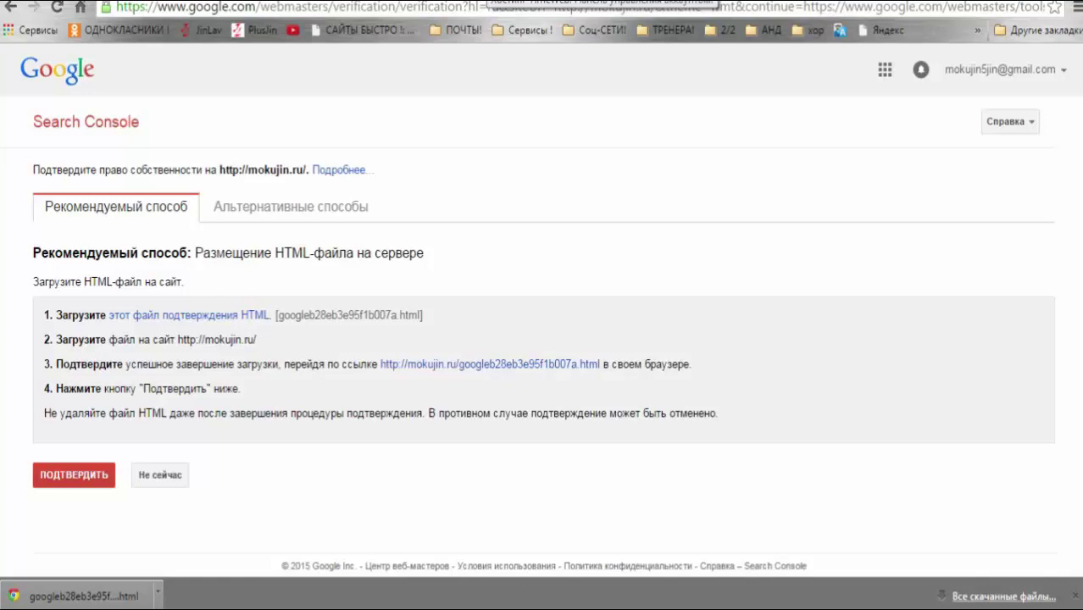
key(ctrl+Tab)
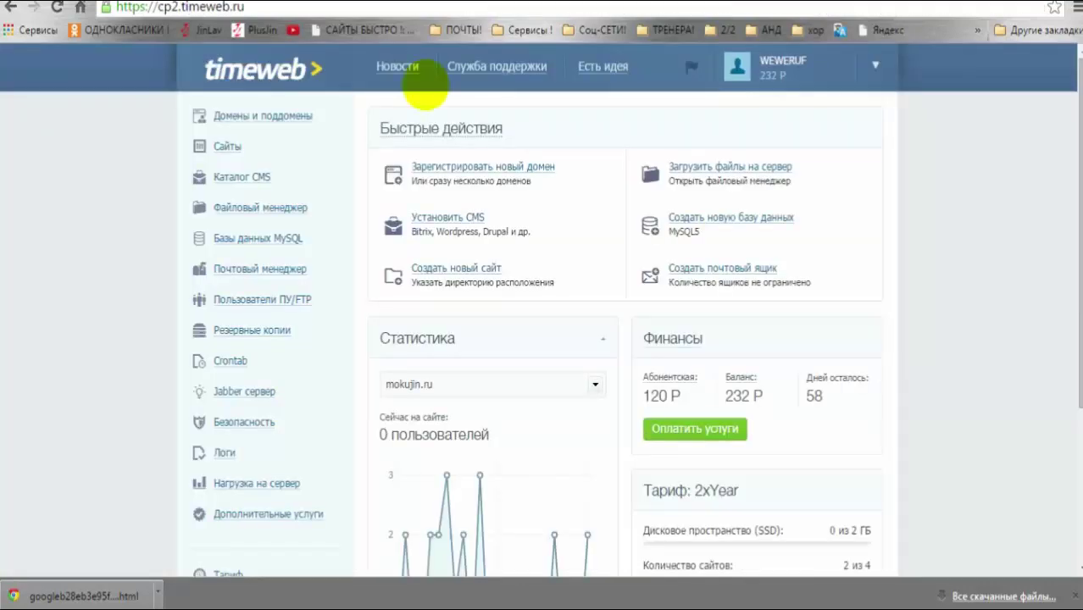
Look over the sections and quick actions on the Timeweb control panel's main page
scroll(339, 427, down, 3)
scroll(339, 426, up, 1)
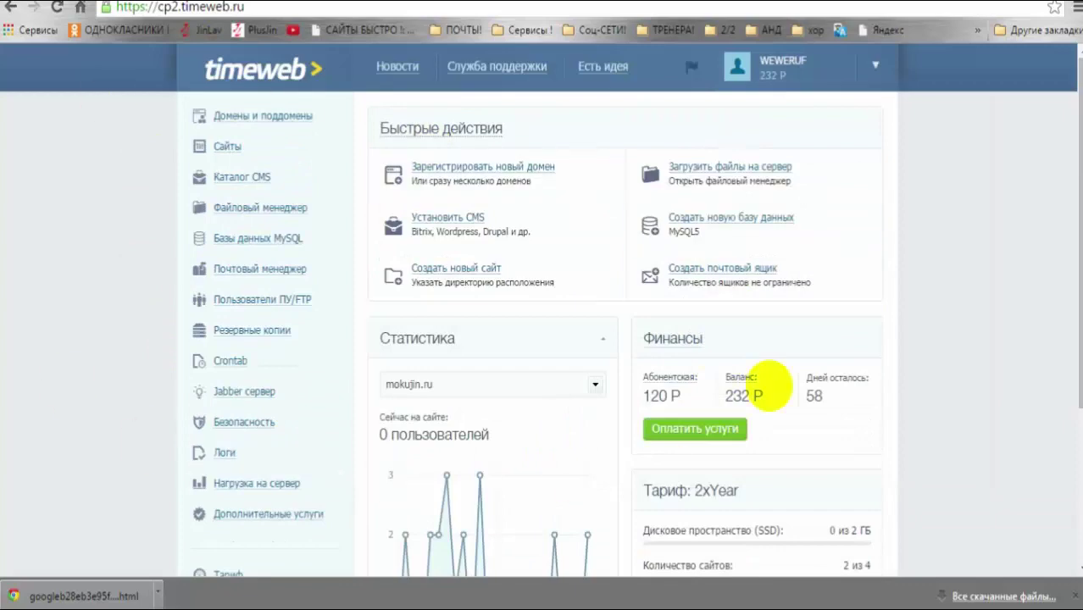
scroll(431, 230, down, 3)
scroll(716, 113, up, 3)
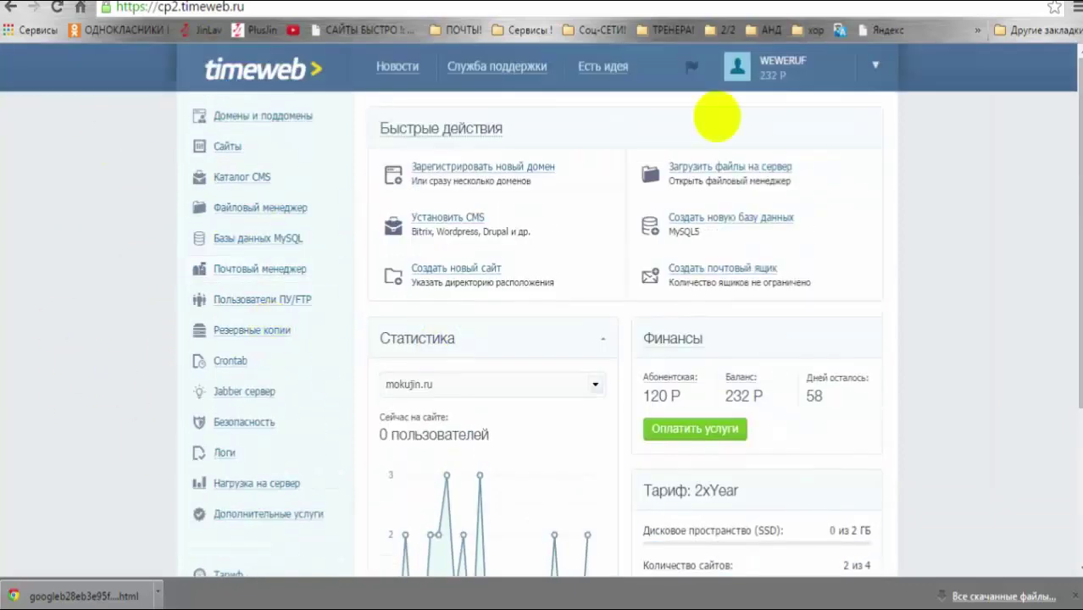
scroll(271, 299, down, 1)
scroll(272, 298, up, 1)
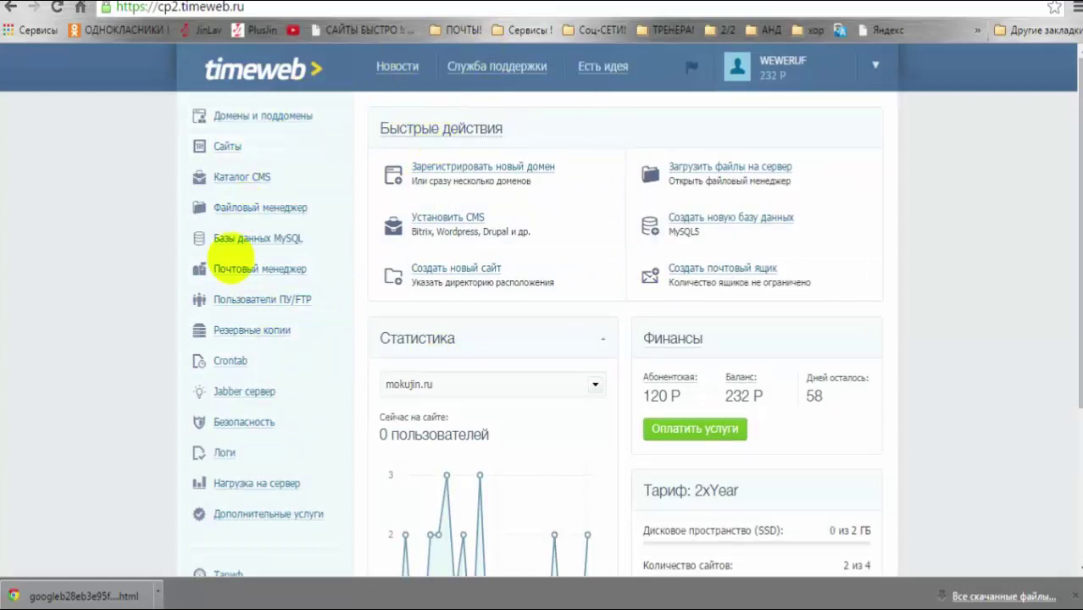
scroll(387, 298, down, 1)
scroll(383, 291, up, 1)
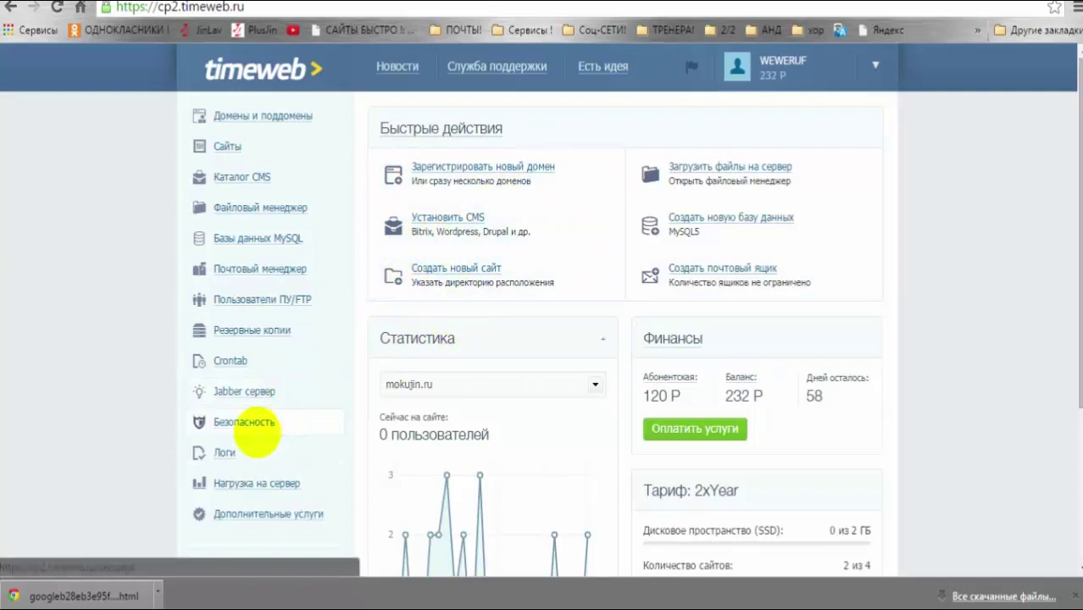
Bring up the Notepad note "Подтверждение прав на сайт В ГУГЛ" and move it aside to read its steps next to the Timeweb panel
mouse_move(188, 607)
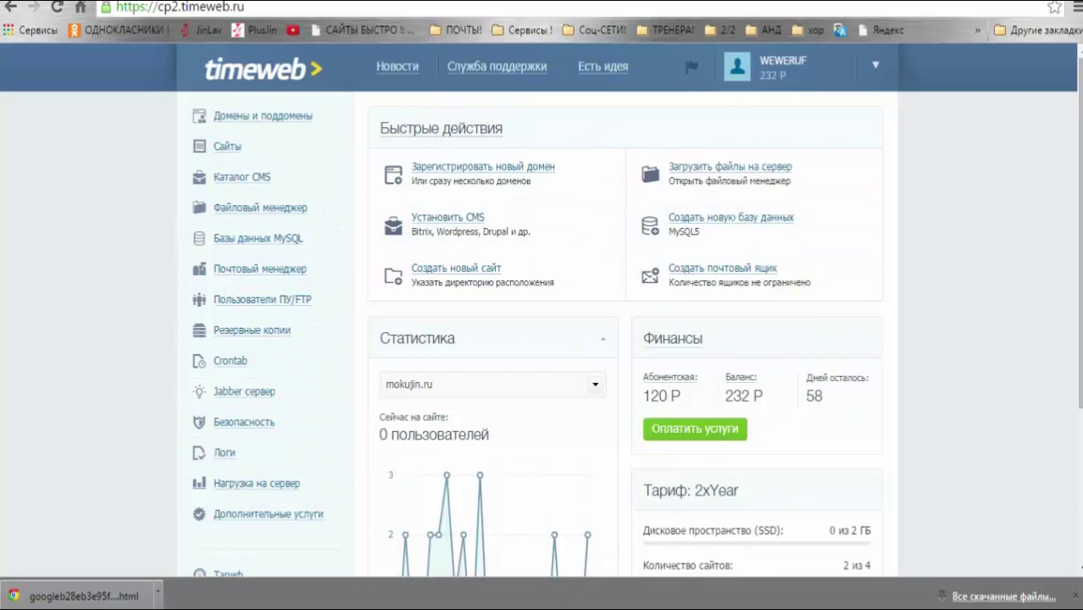
click(240, 555)
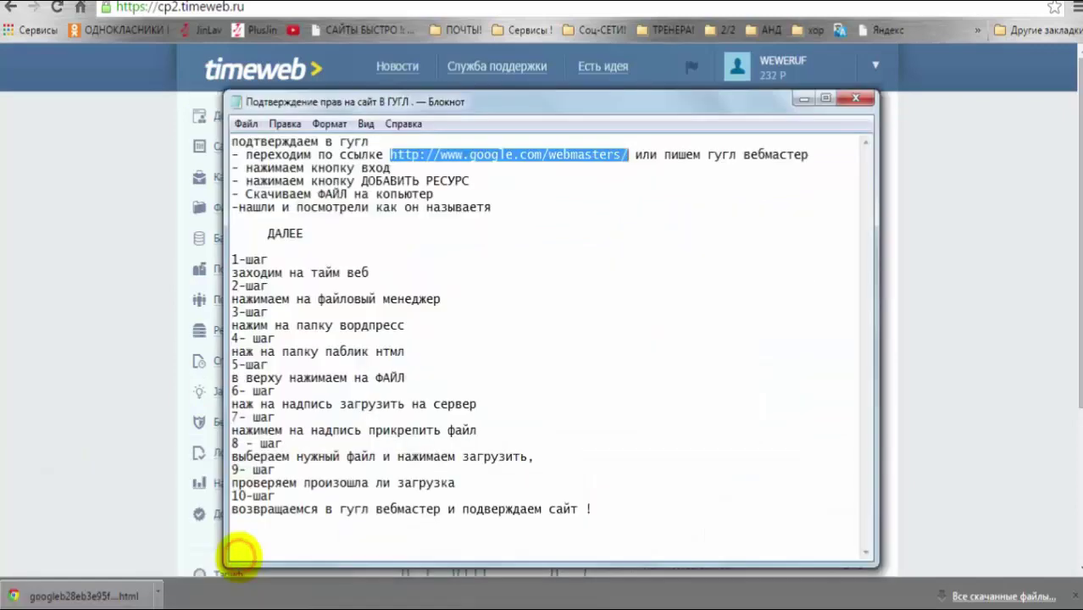
drag(468, 102, 868, 107)
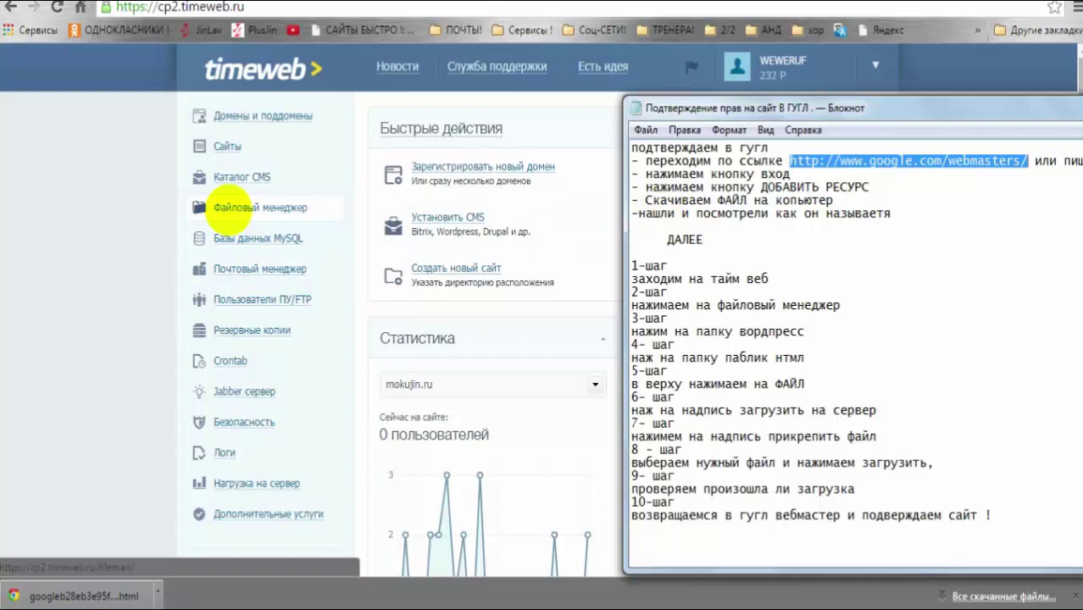
Open the public_html folder inside wordpress in Timeweb's file manager and look through its files
click(228, 209)
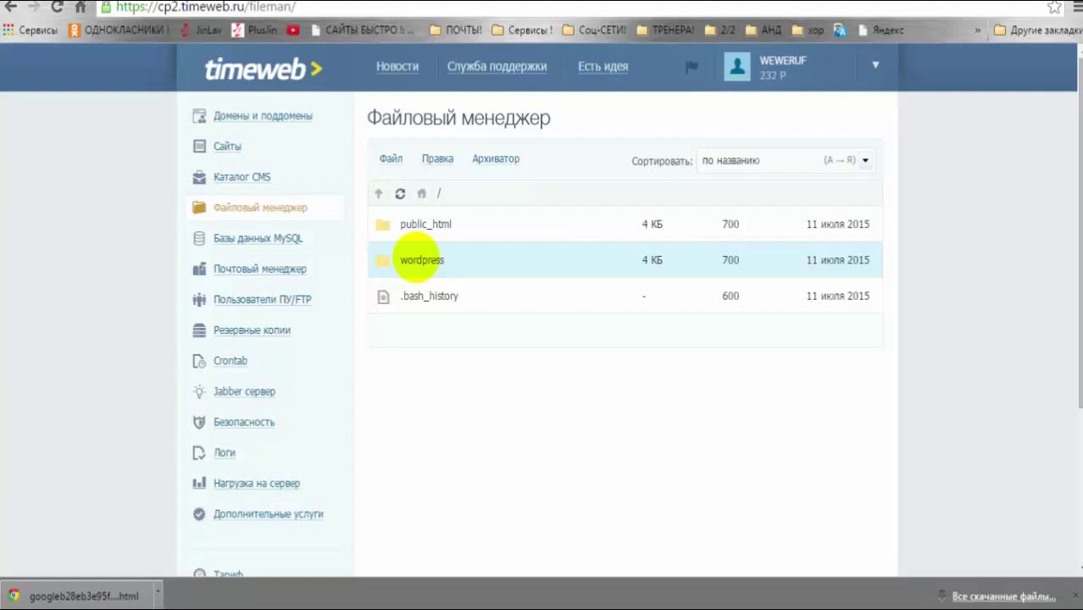
double_click(417, 260)
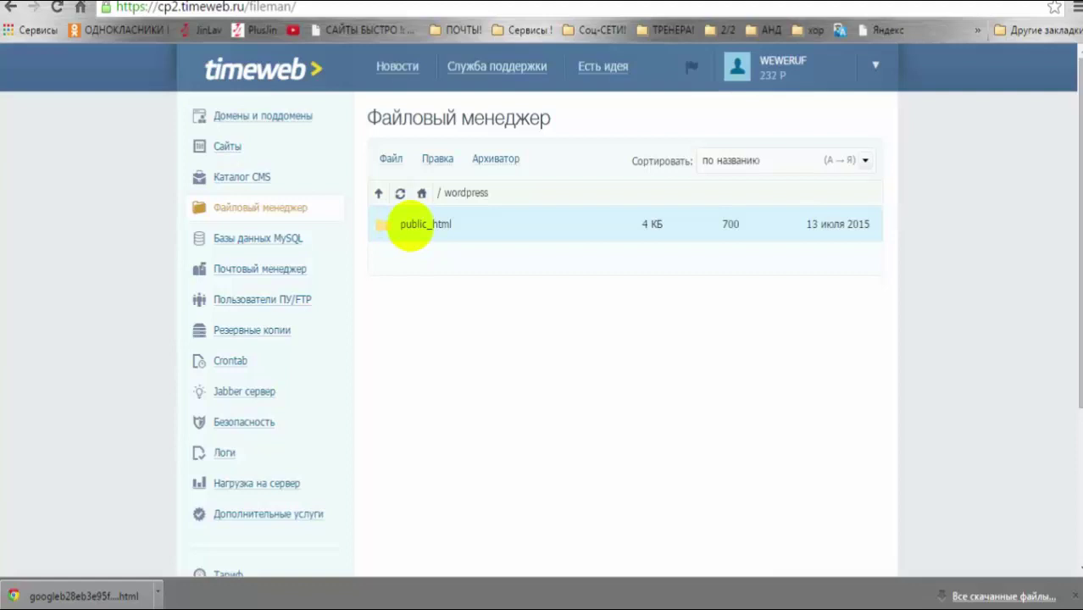
double_click(411, 225)
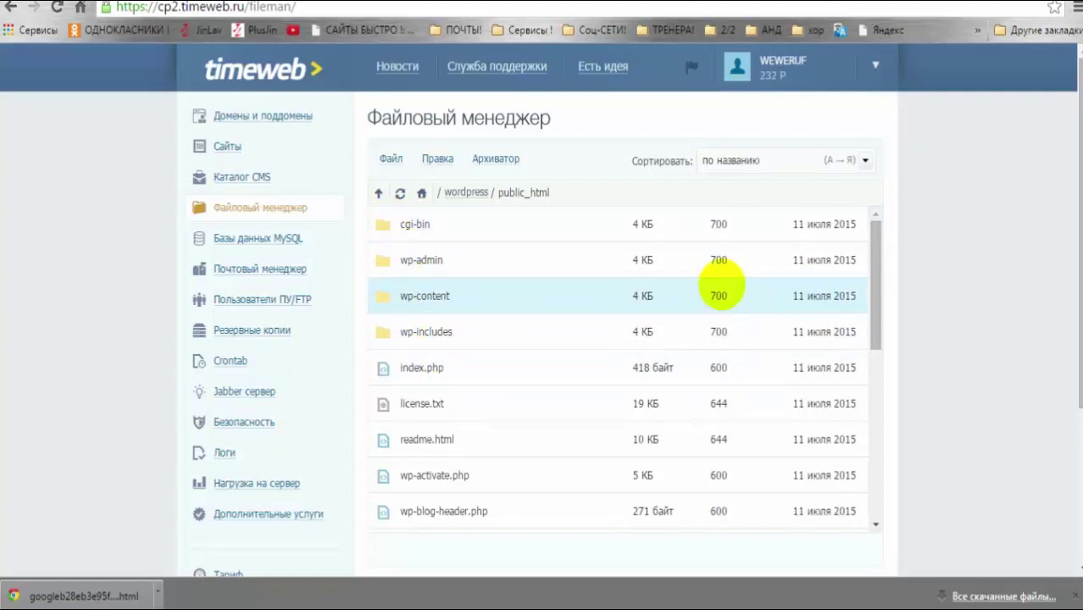
mouse_move(874, 229)
mouse_down()
mouse_move(877, 419)
mouse_move(866, 378)
mouse_move(876, 302)
mouse_move(865, 230)
mouse_up()
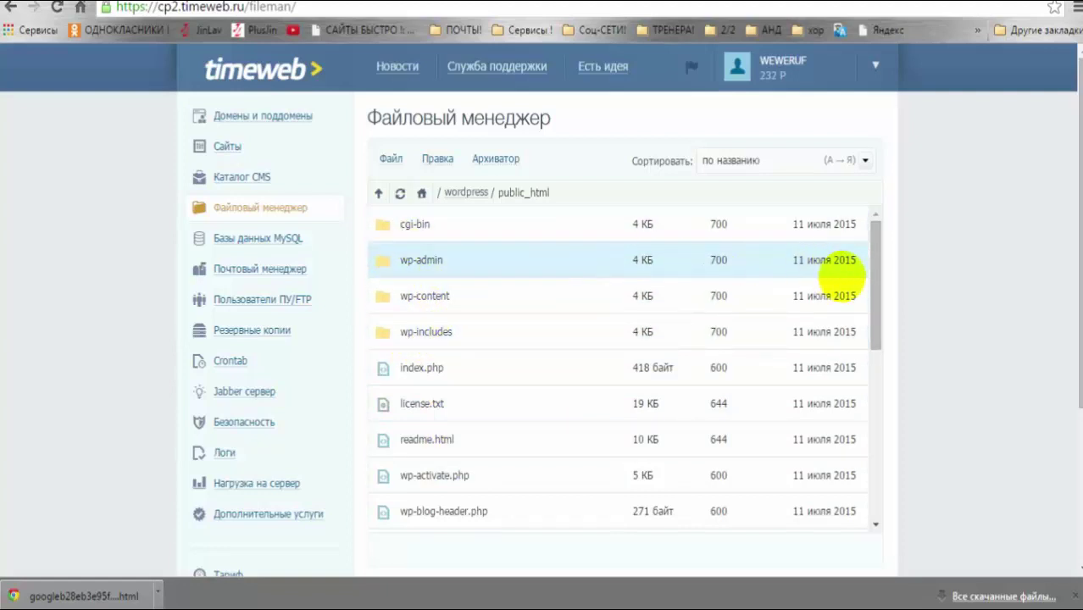
drag(873, 264, 825, 225)
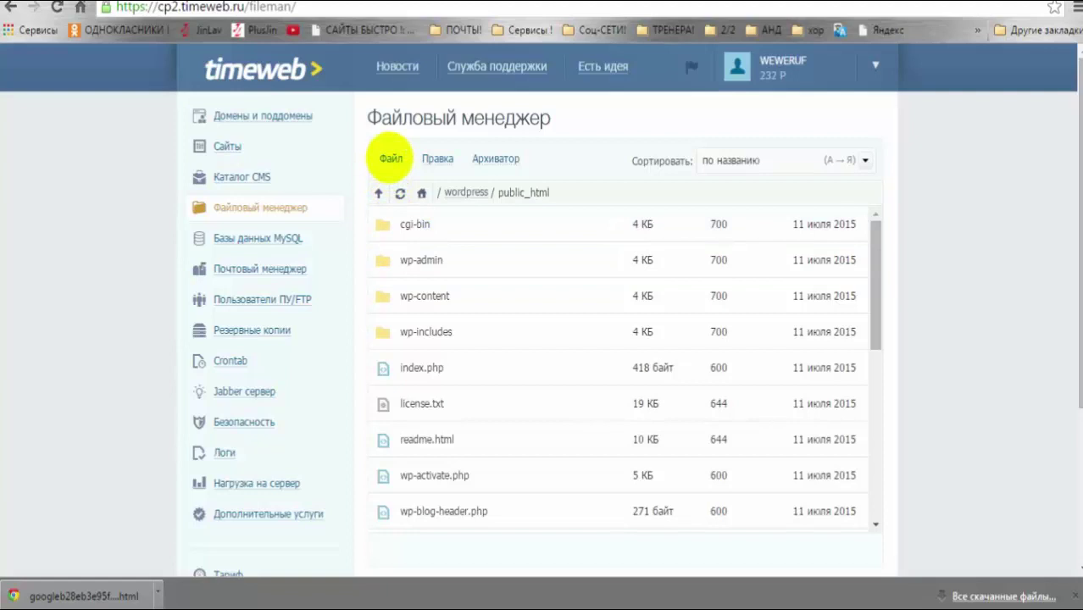
Start a server upload in public_html and attach the Google HTML verification file from the desktop's А-ЗАГРУЗКИ folder
click(389, 159)
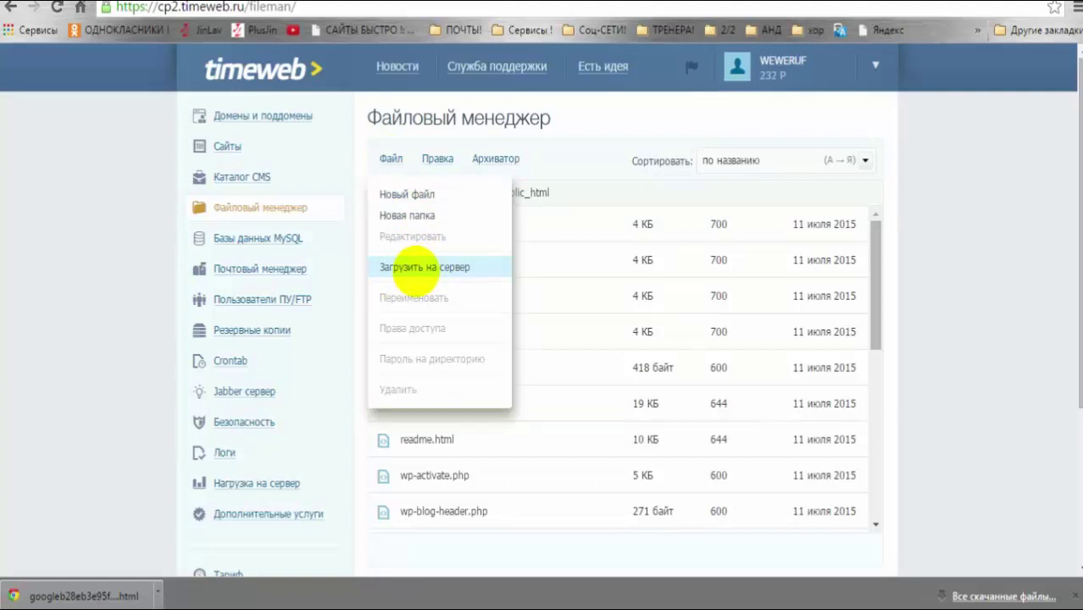
click(416, 269)
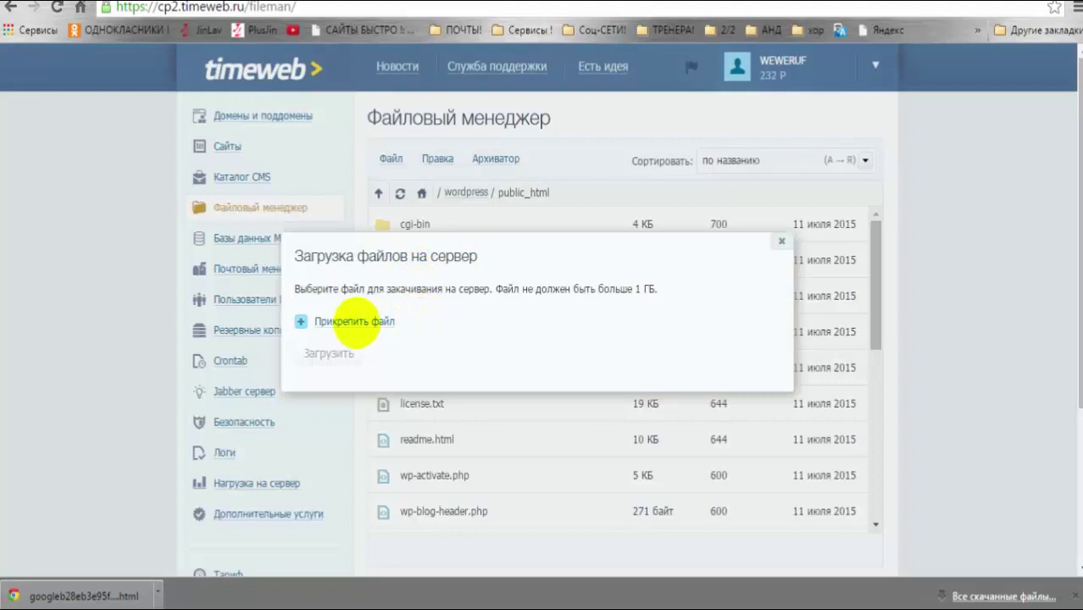
click(354, 321)
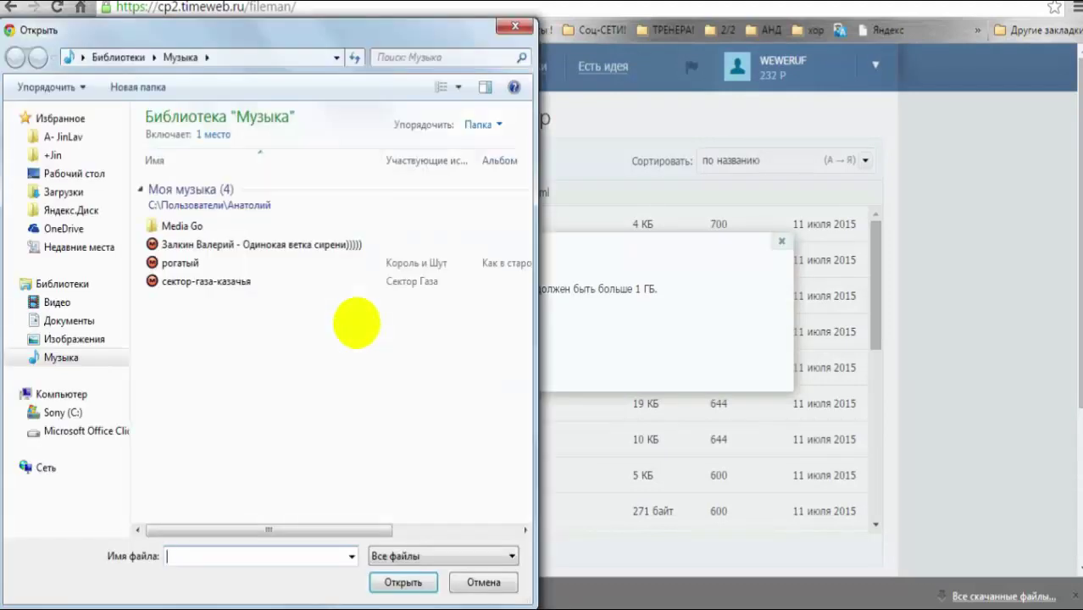
click(89, 193)
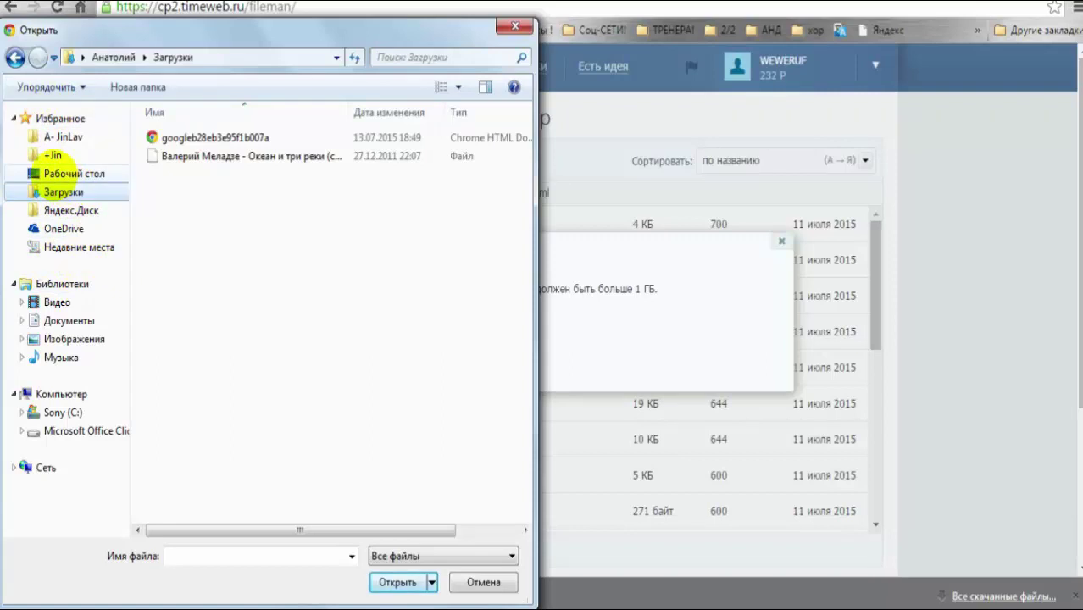
click(59, 173)
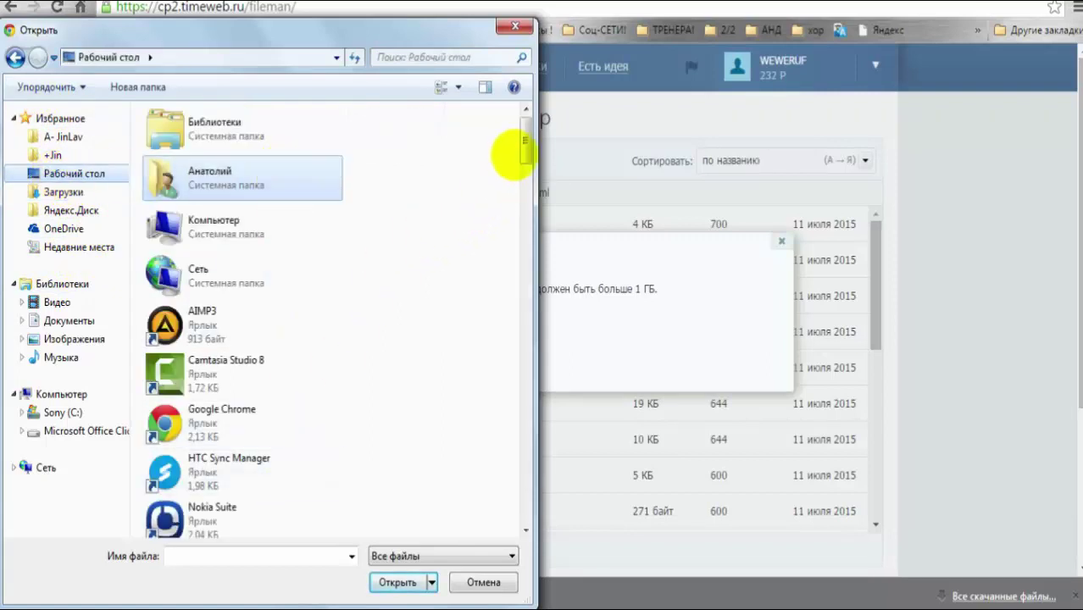
drag(523, 133, 526, 248)
drag(525, 287, 526, 315)
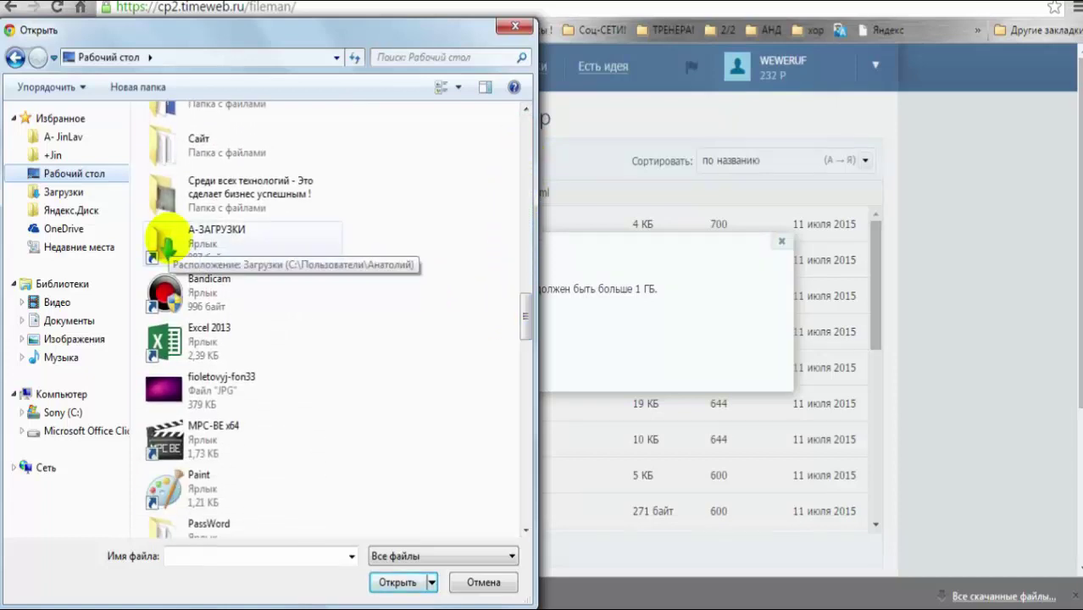
double_click(169, 240)
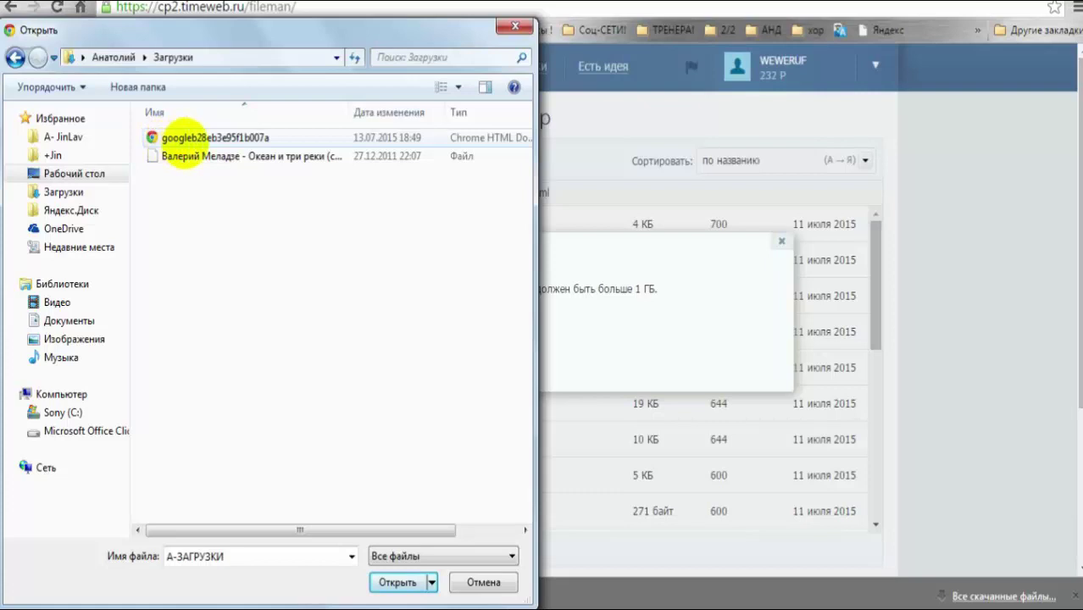
click(167, 137)
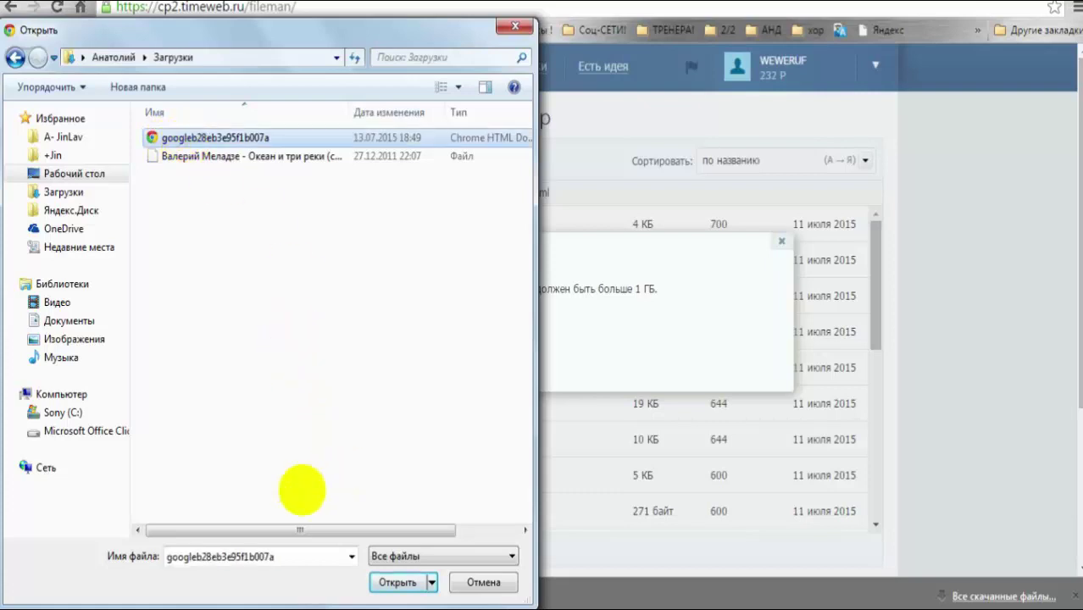
click(399, 583)
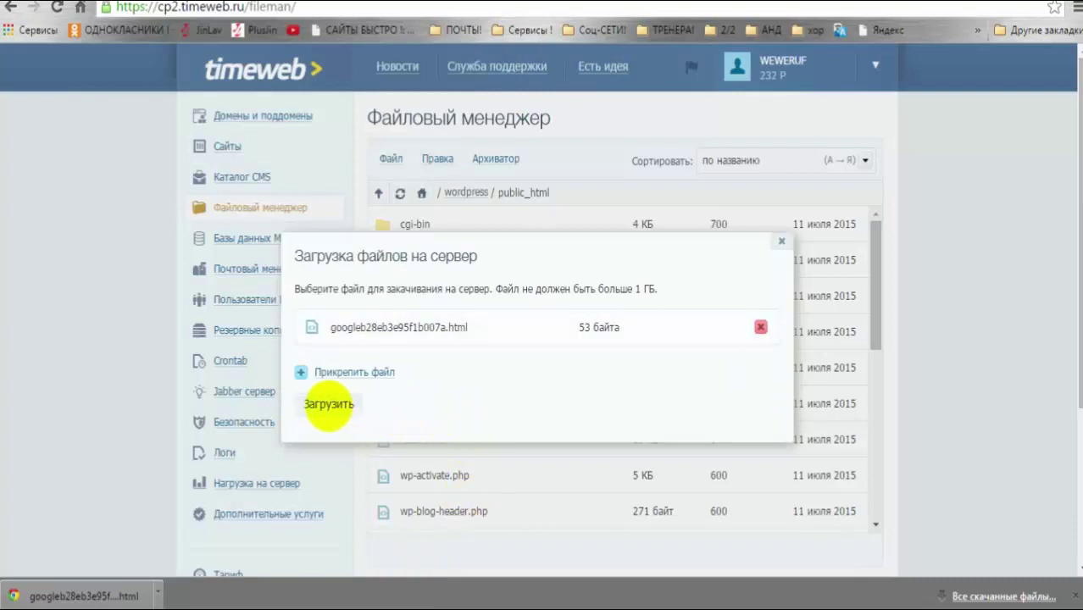
Upload the attached verification file to the server, check for it in public_html and refresh the folder listing
click(329, 406)
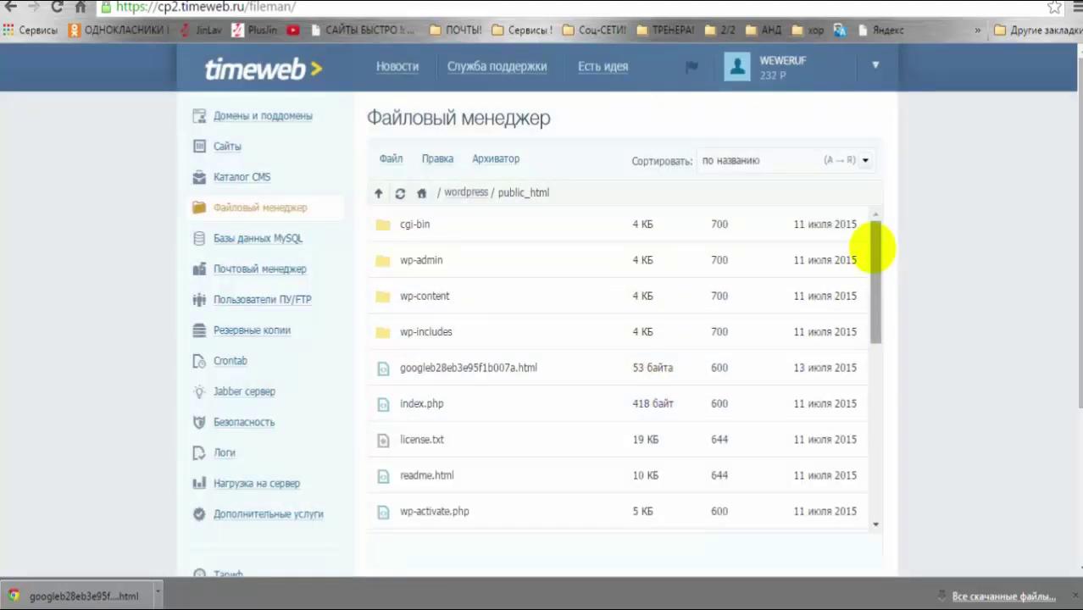
drag(876, 246, 825, 286)
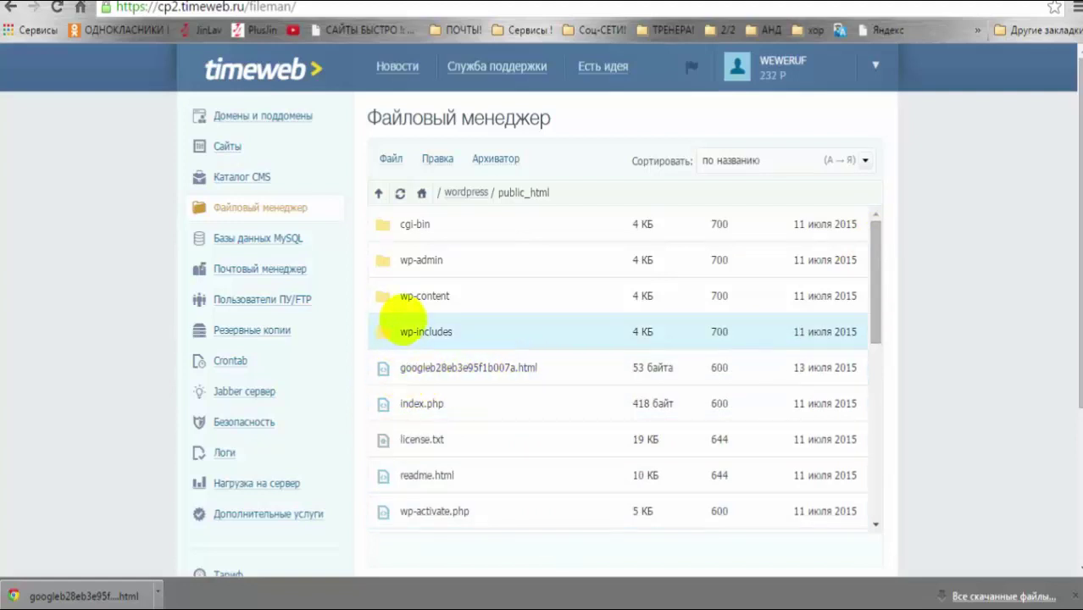
mouse_move(879, 273)
mouse_down()
mouse_move(885, 295)
mouse_move(879, 263)
mouse_up()
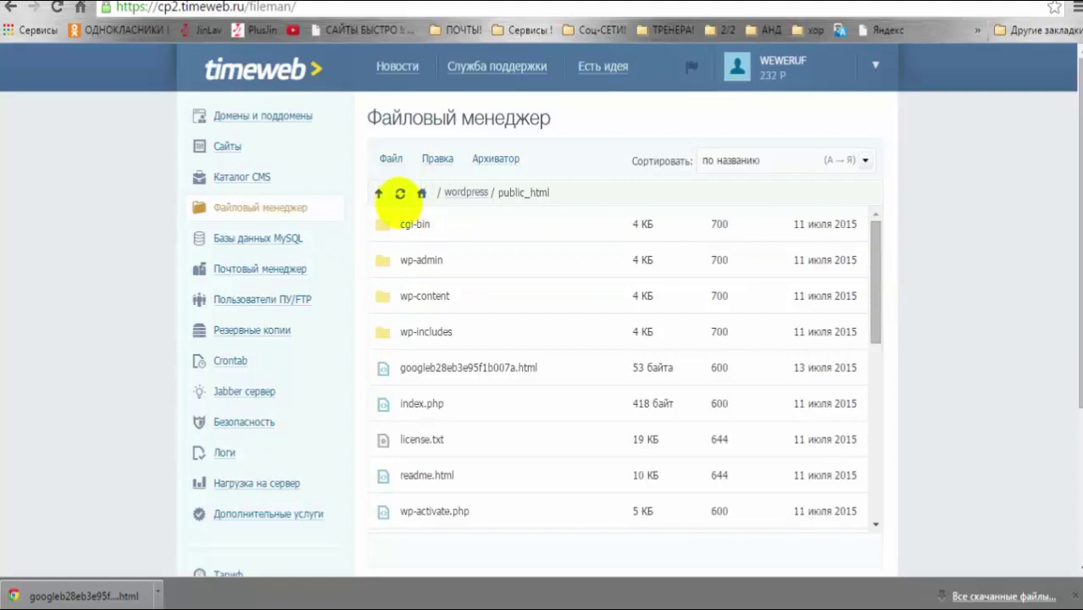
click(400, 194)
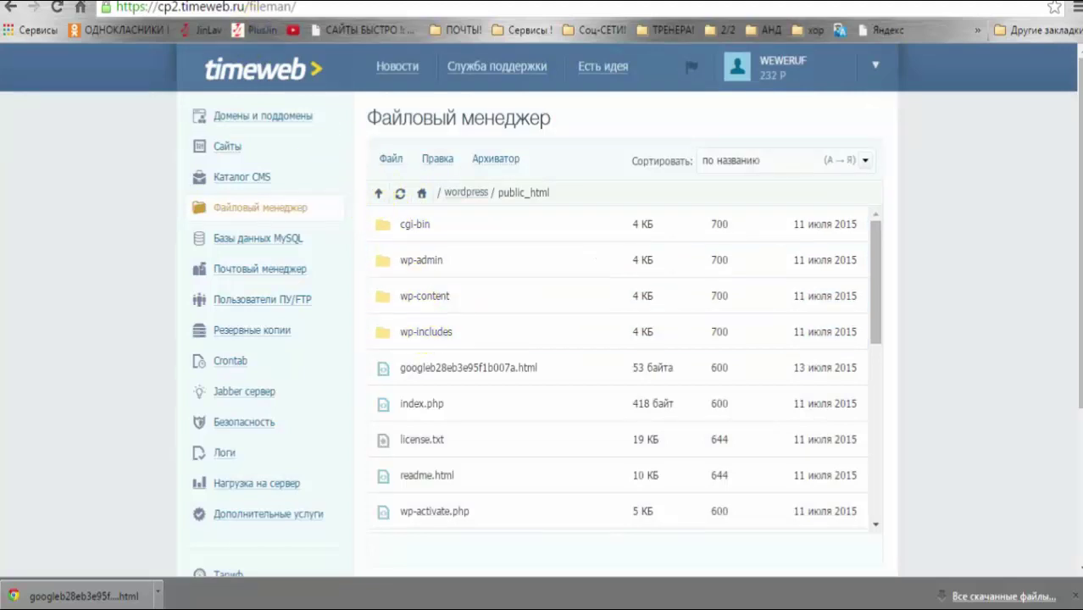
key(ctrl+Tab)
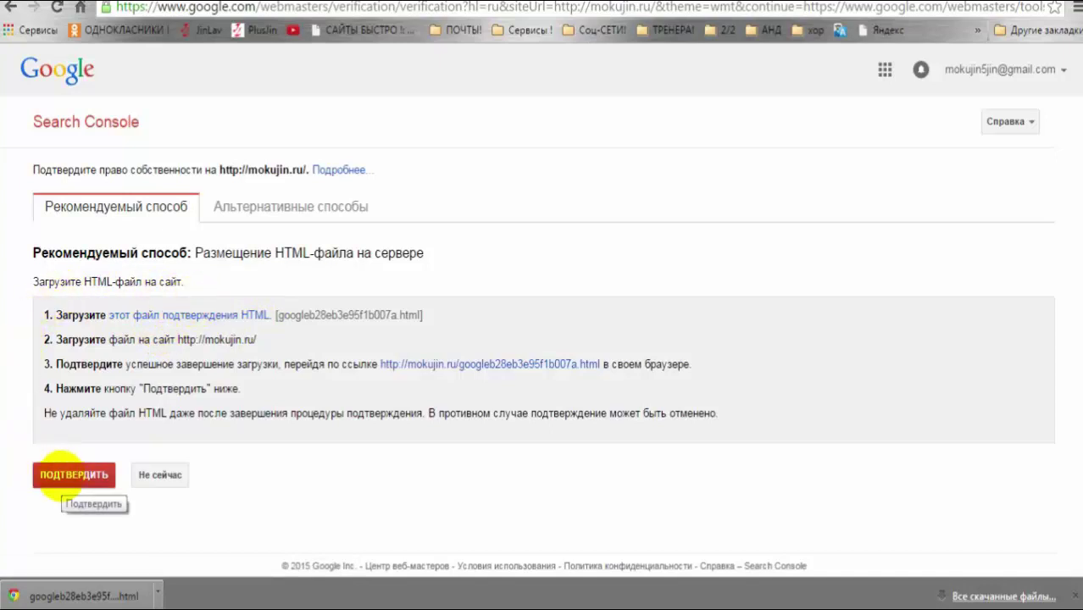
click(61, 475)
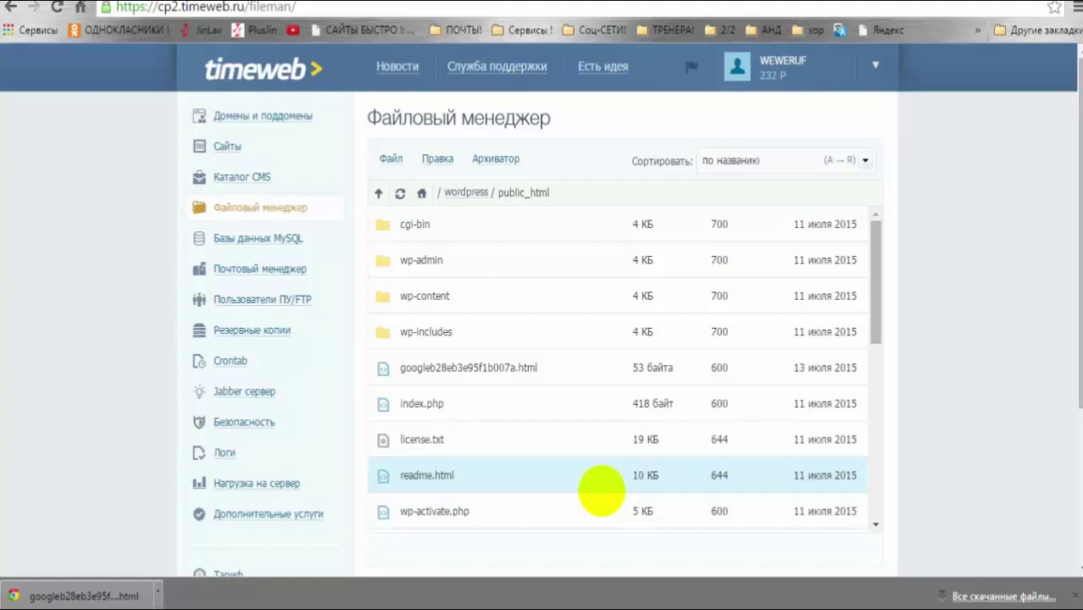
scroll(208, 368, down, 1)
scroll(773, 354, up, 1)
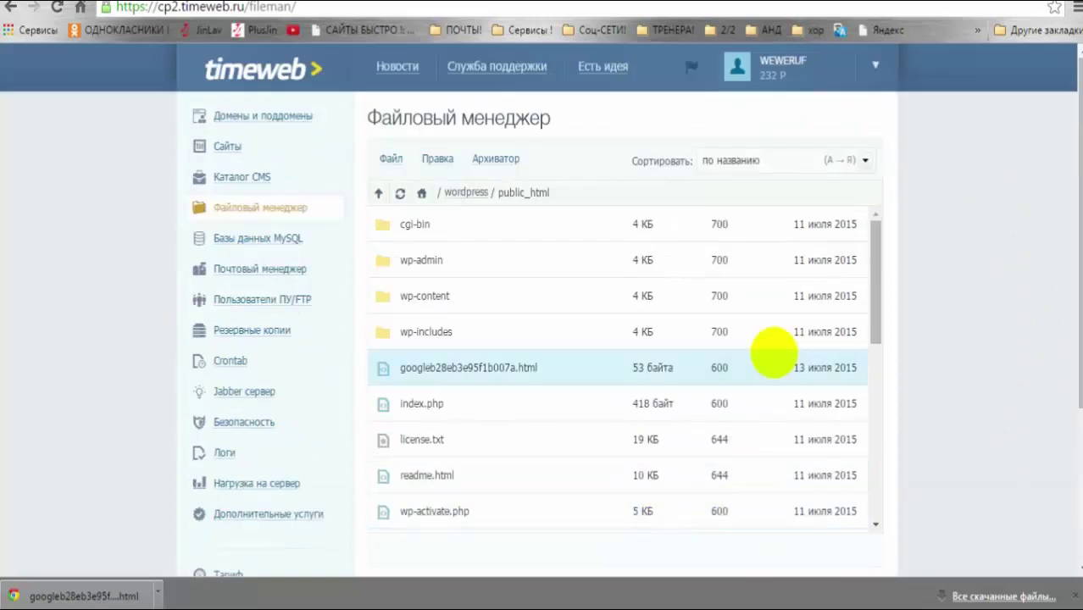
scroll(307, 404, down, 1)
scroll(593, 310, up, 1)
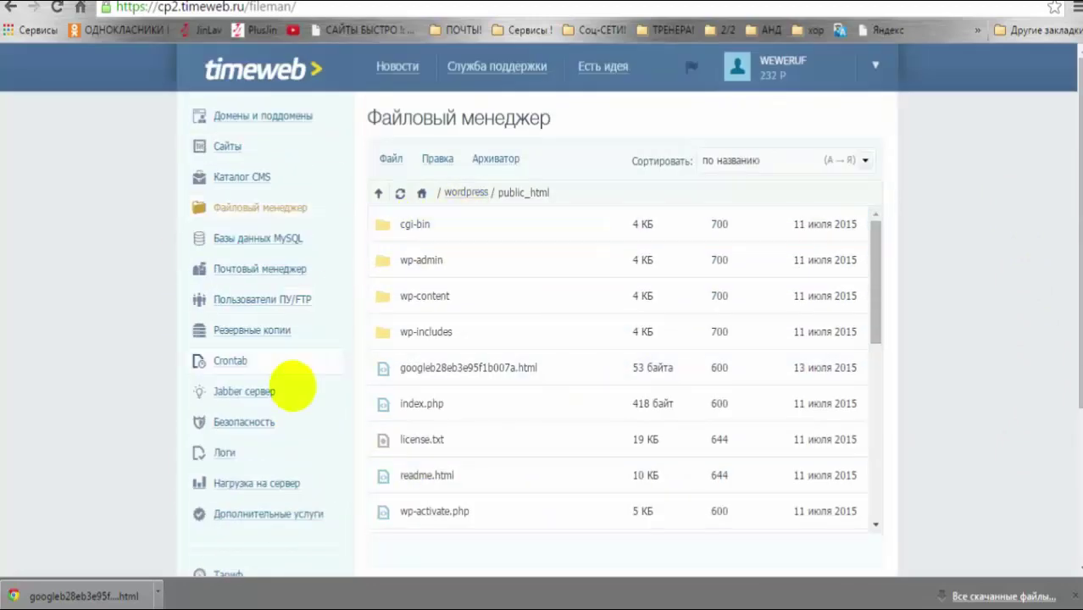